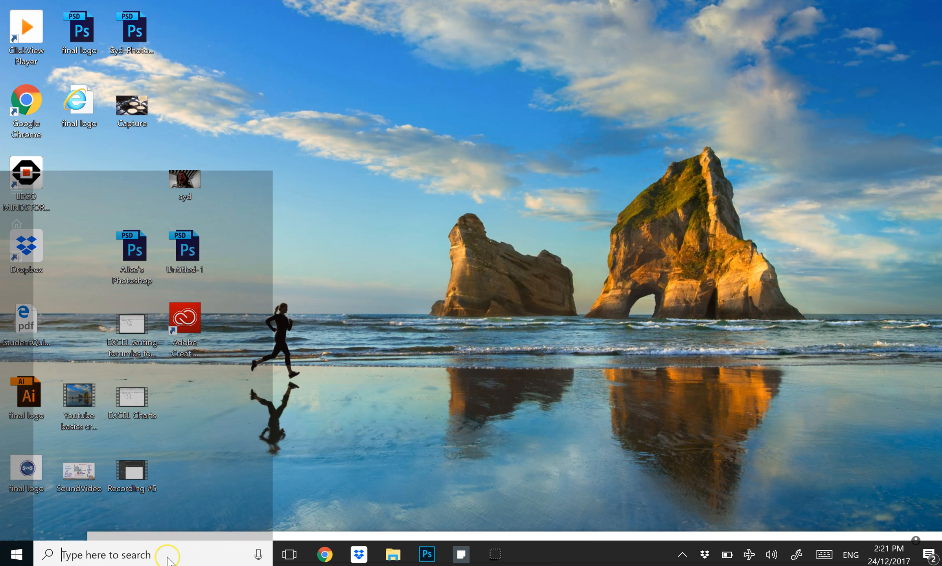
# Find Adobe Photoshop CC 2017 on the computer and launch it.
pyautogui.write('PH')
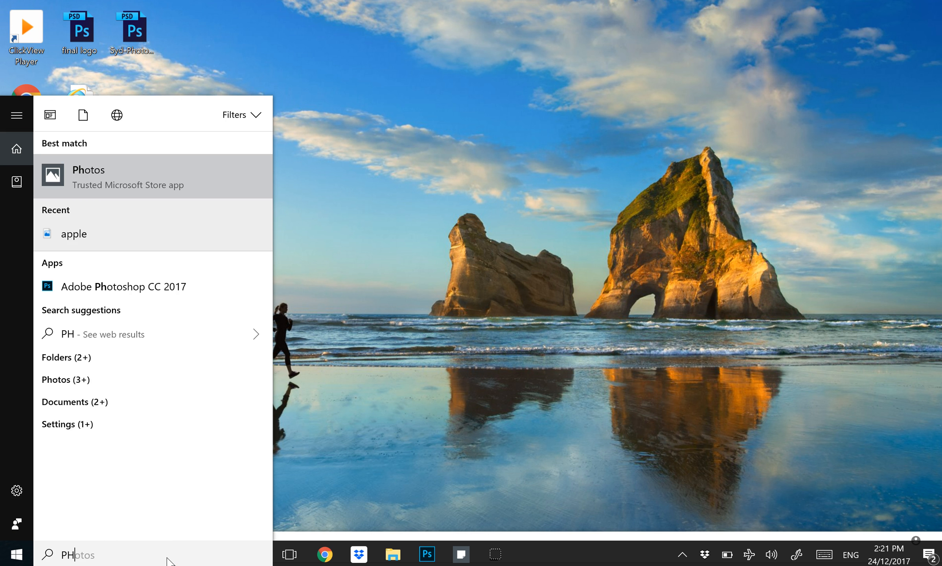
pyautogui.click(129, 293)
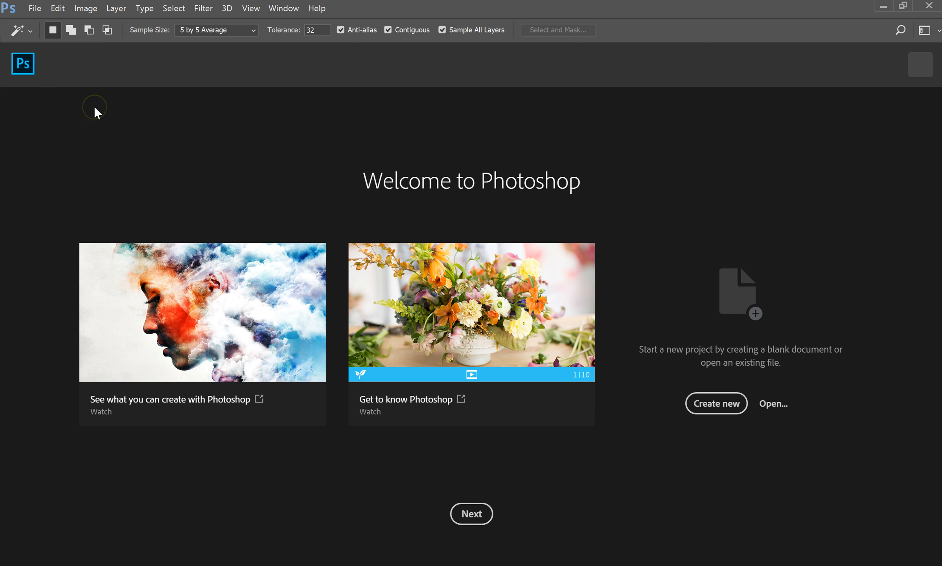
# Create a new 2560 x 1600 pixel RGB document at 16 bit with a white background.
pyautogui.click(35, 9)
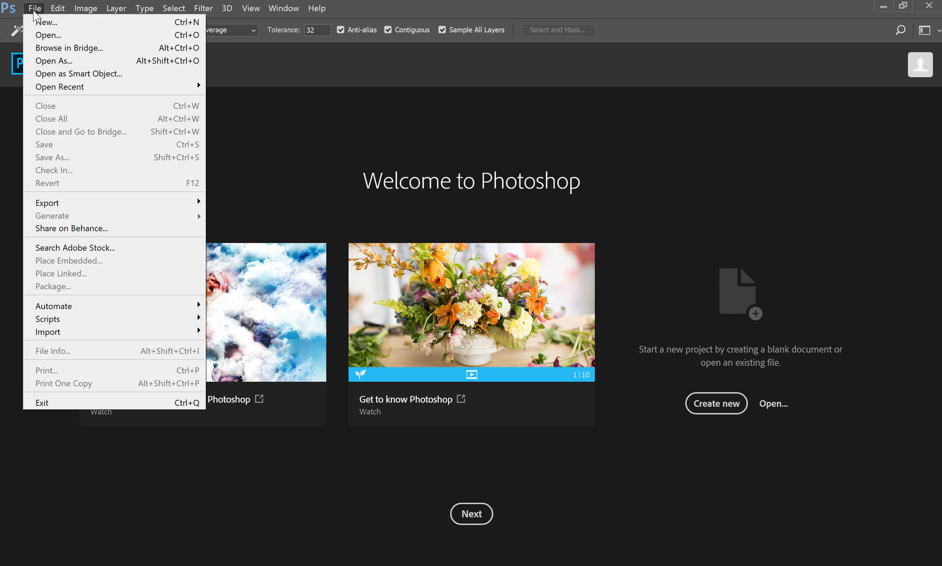
pyautogui.click(34, 22)
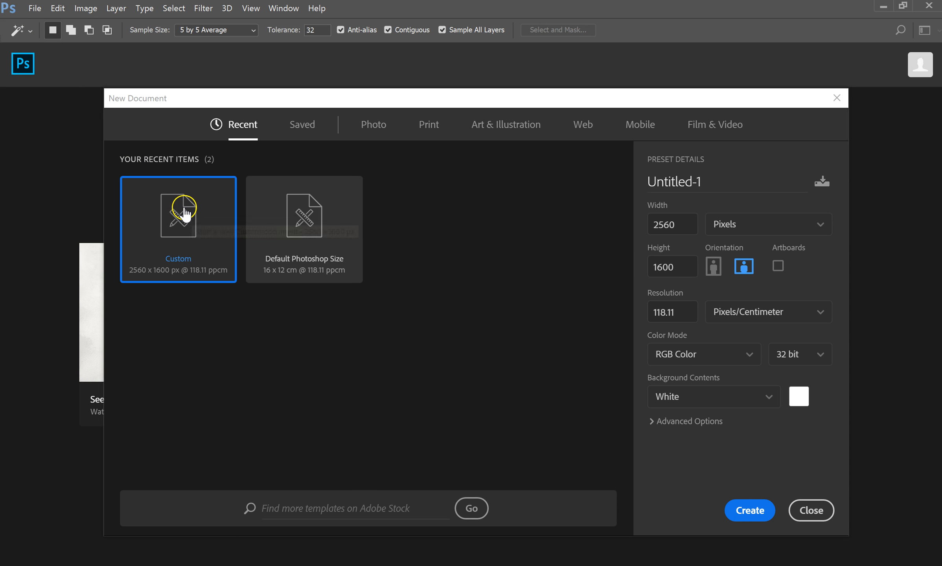
pyautogui.click(819, 232)
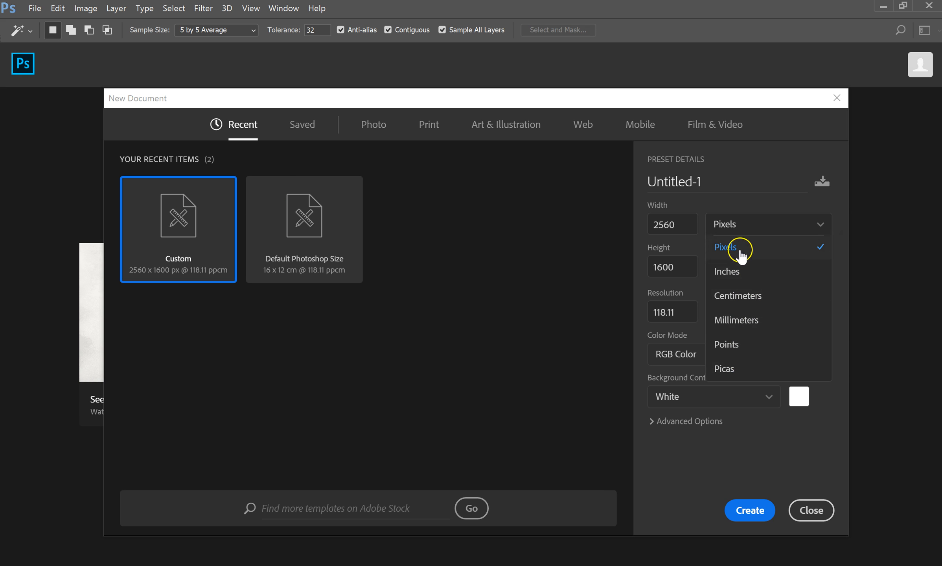
pyautogui.click(726, 247)
pyautogui.doubleClick(678, 221)
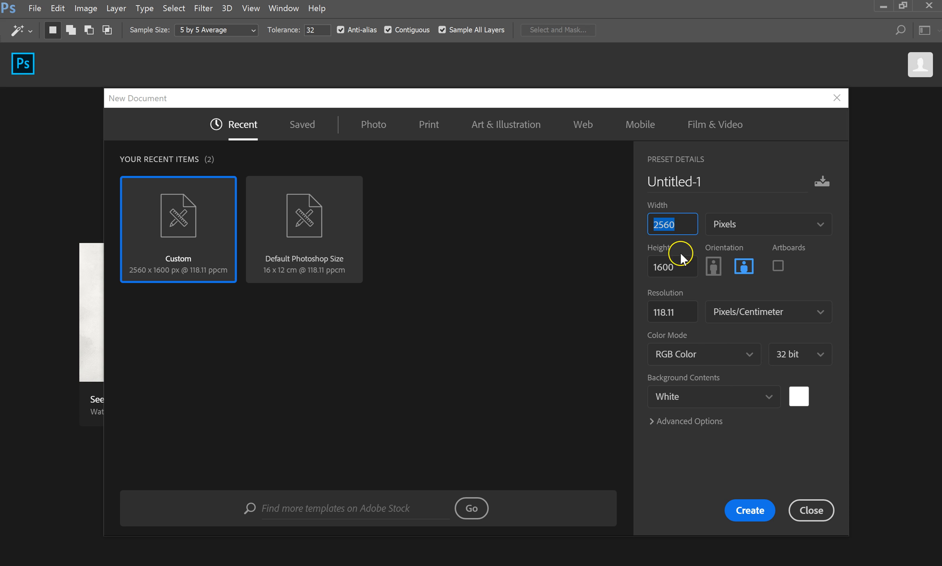
pyautogui.doubleClick(676, 268)
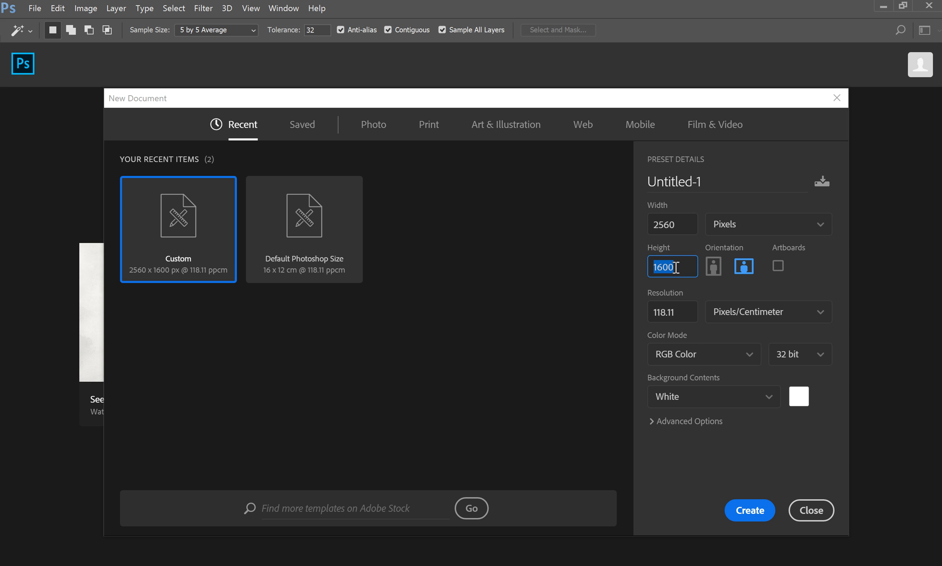
pyautogui.click(818, 355)
pyautogui.click(794, 403)
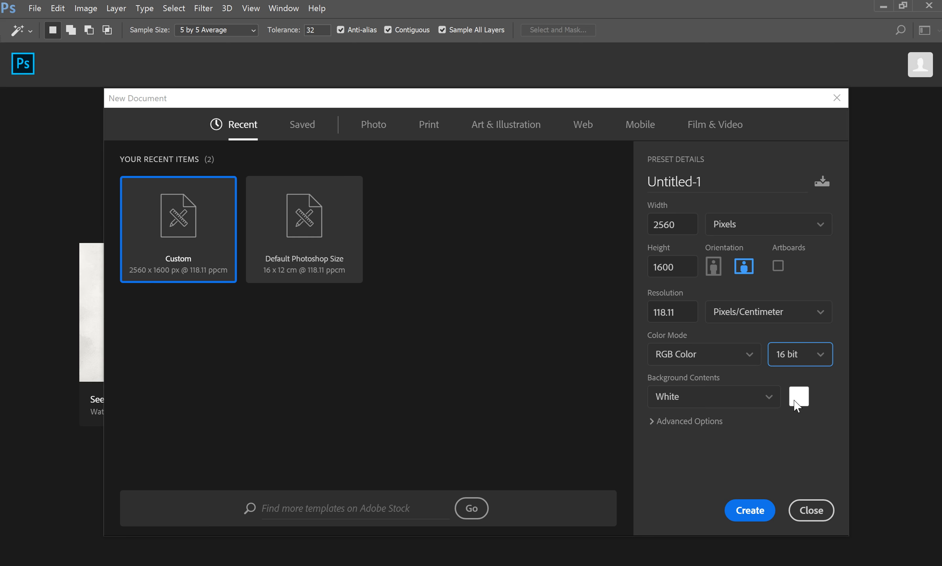
pyautogui.click(759, 508)
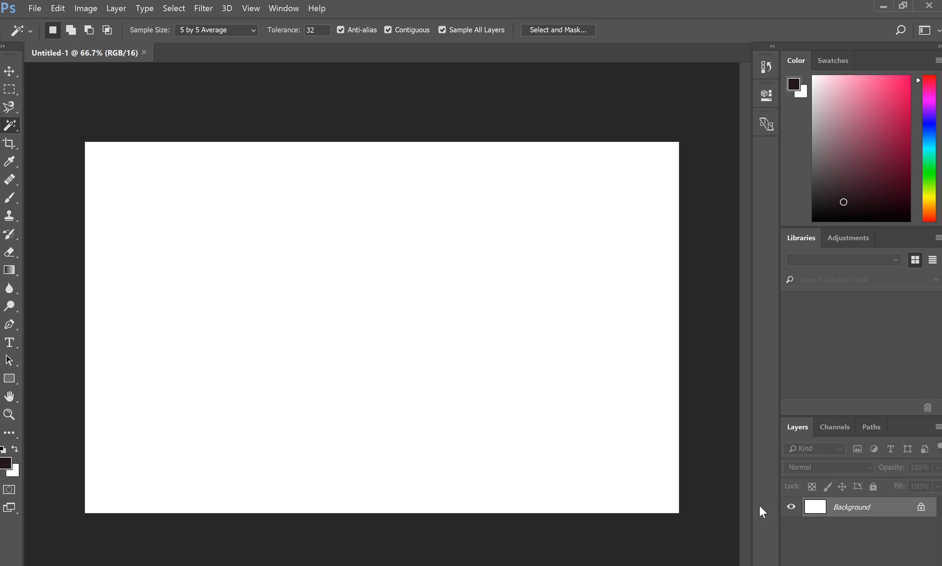
# Place the syd image from the desktop into the document and shift it horizontally to about X 1315 px.
pyautogui.click(904, 7)
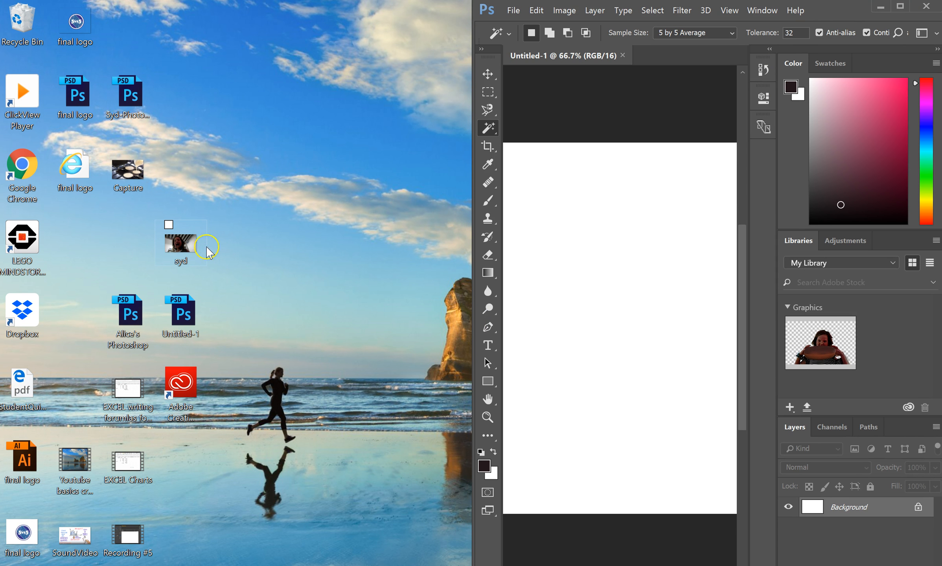
pyautogui.moveTo(182, 249); pyautogui.dragTo(639, 315)
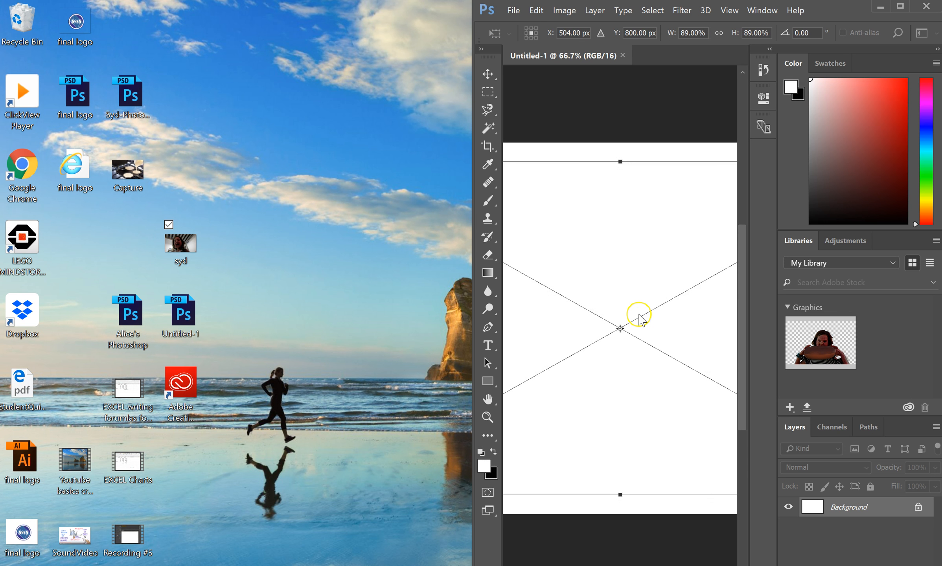
pyautogui.click(901, 7)
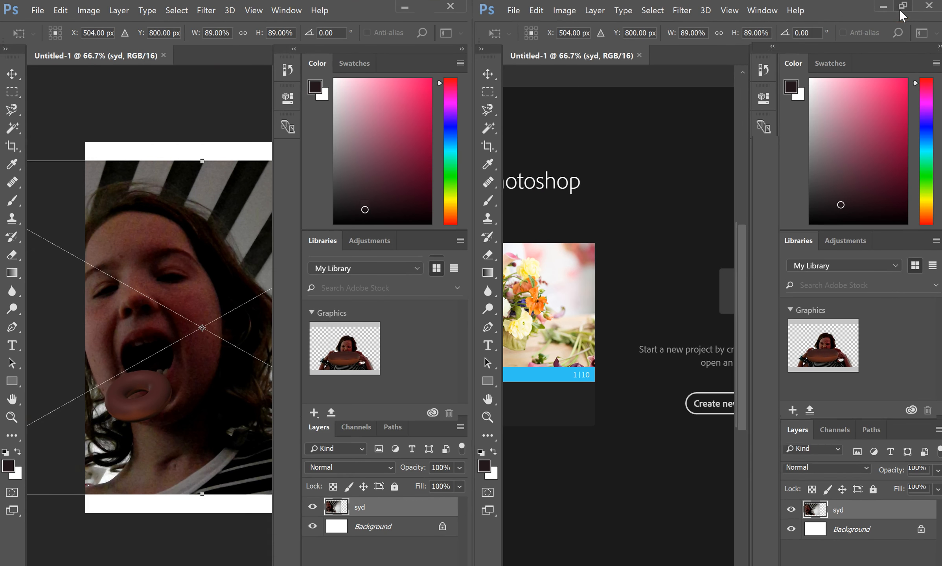
pyautogui.moveTo(254, 343); pyautogui.dragTo(437, 347)
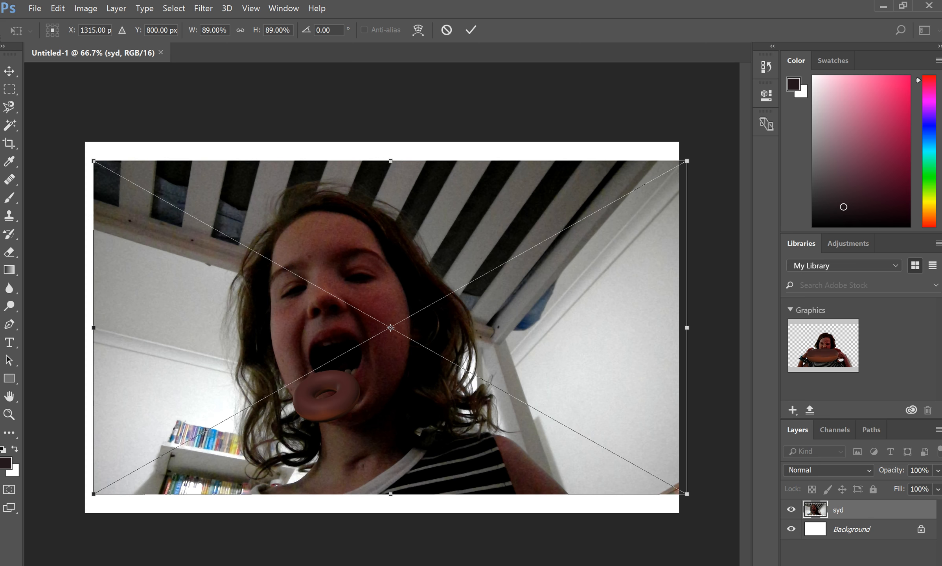
pyautogui.press('Return')
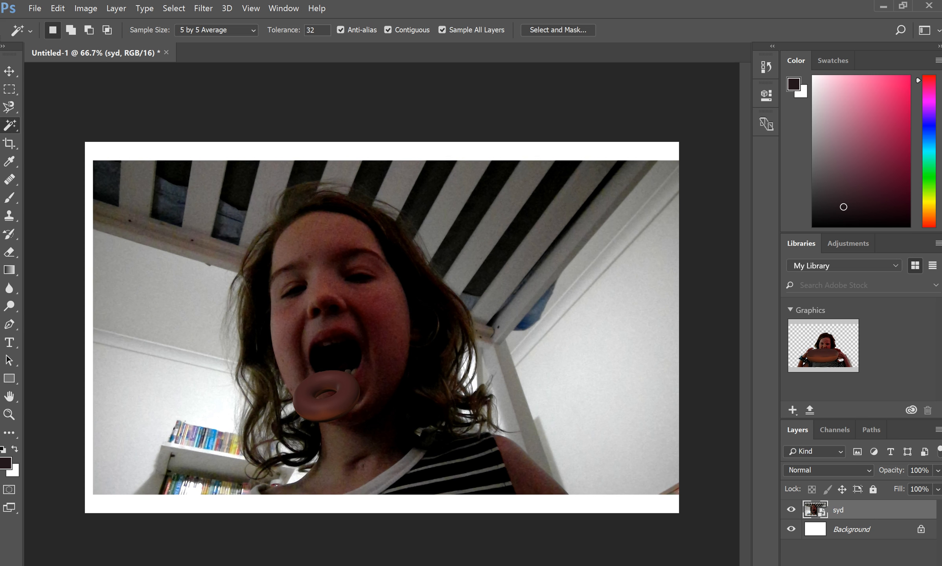
# Rasterize the placed photo's layer.
pyautogui.rightClick(838, 511)
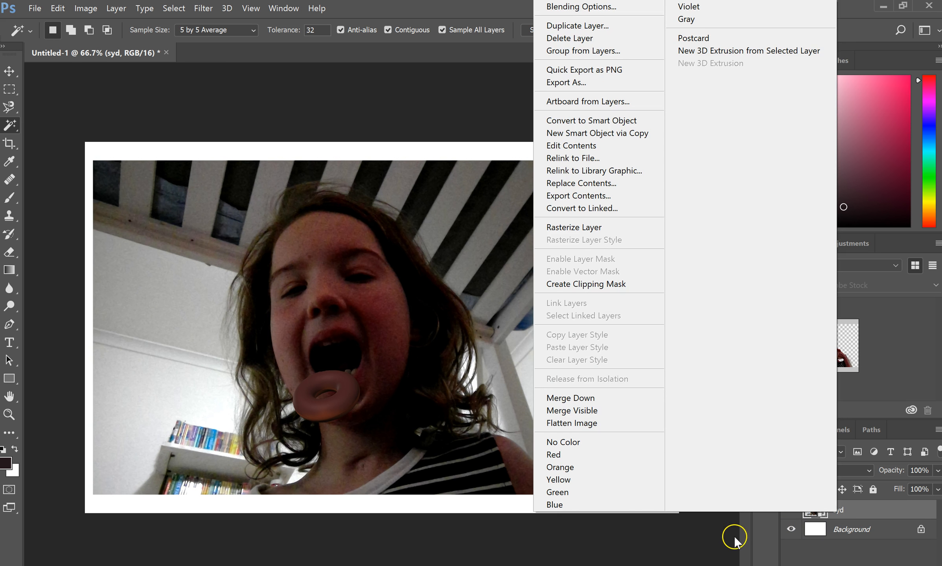
pyautogui.click(728, 544)
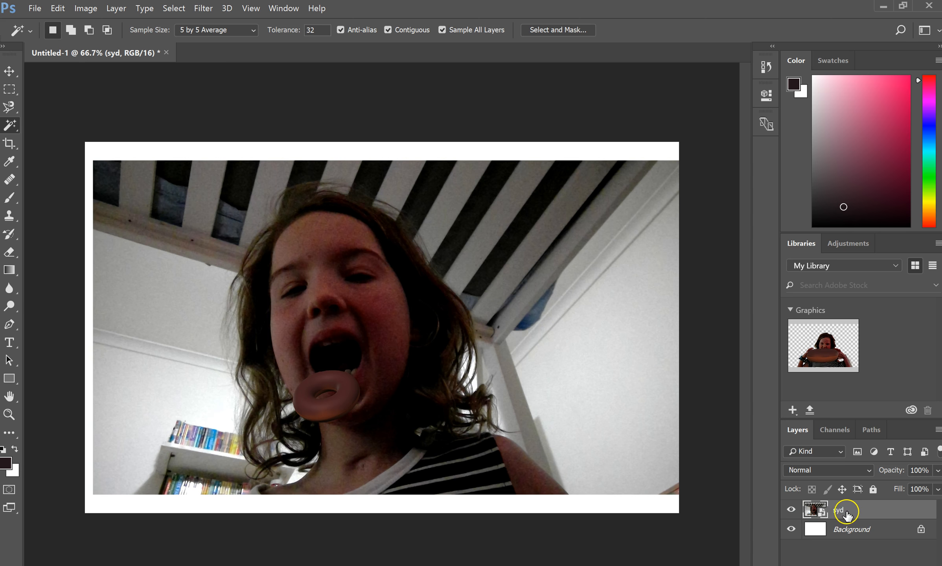
pyautogui.rightClick(839, 512)
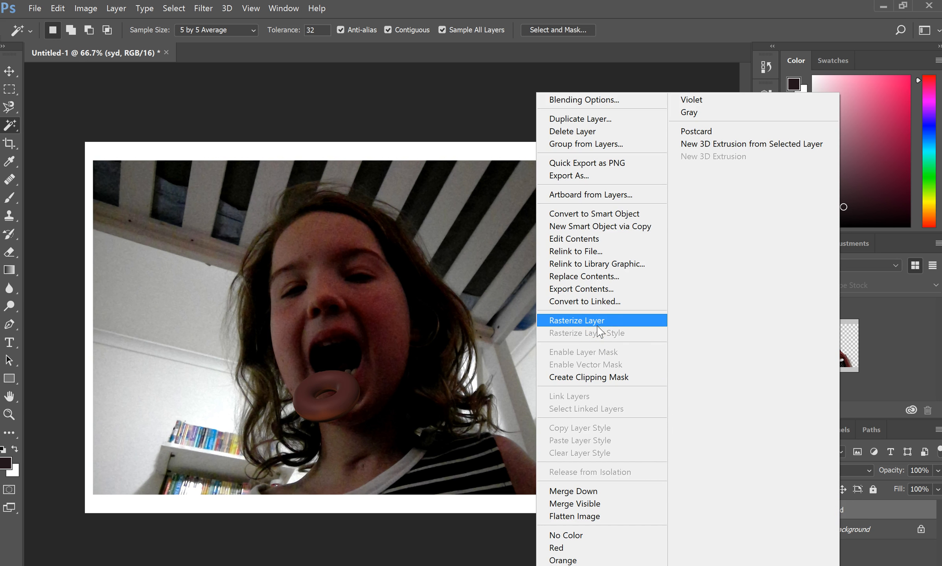
pyautogui.click(597, 326)
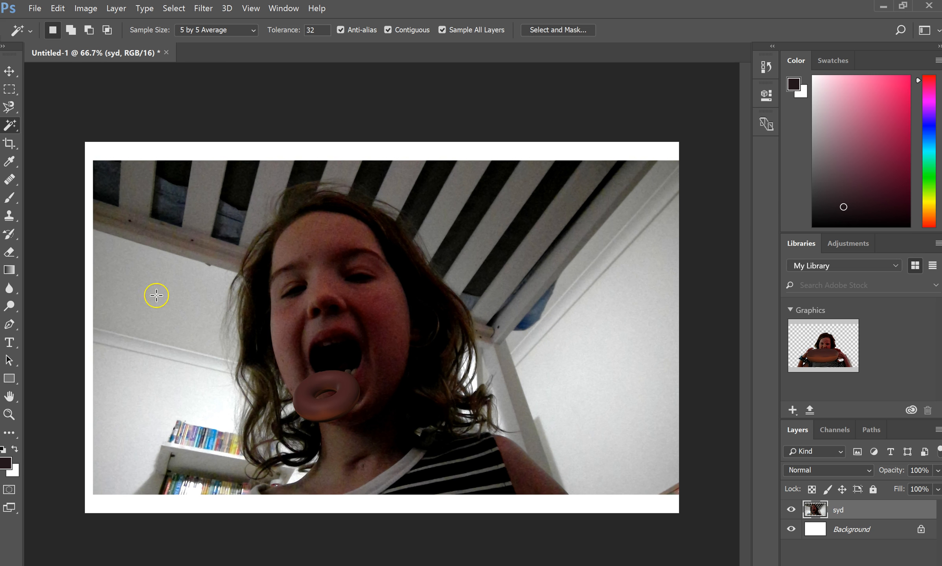
# Use the Magic Wand tool to select and delete the upper wall area on the left side of the photo.
pyautogui.click(16, 129)
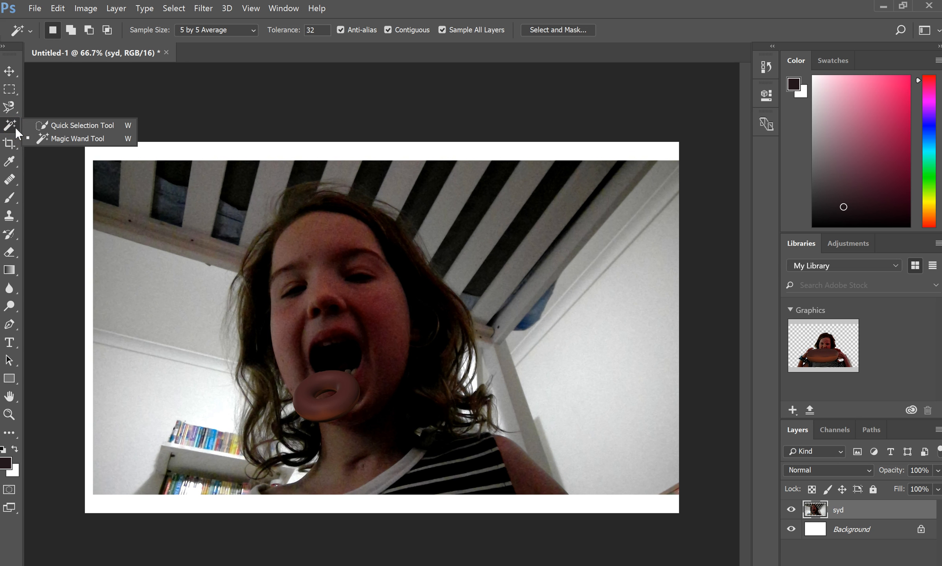
pyautogui.moveTo(15, 130); pyautogui.dragTo(55, 141)
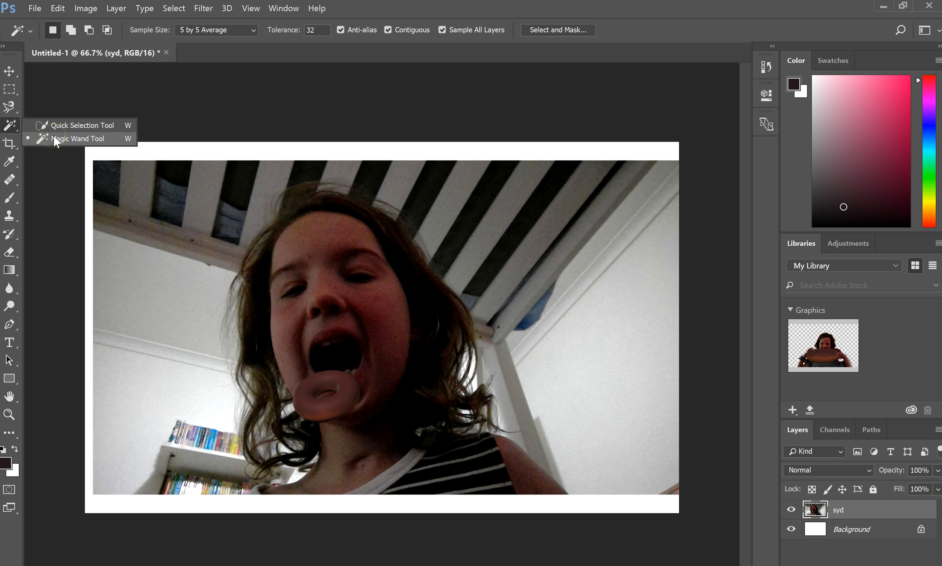
pyautogui.click(76, 142)
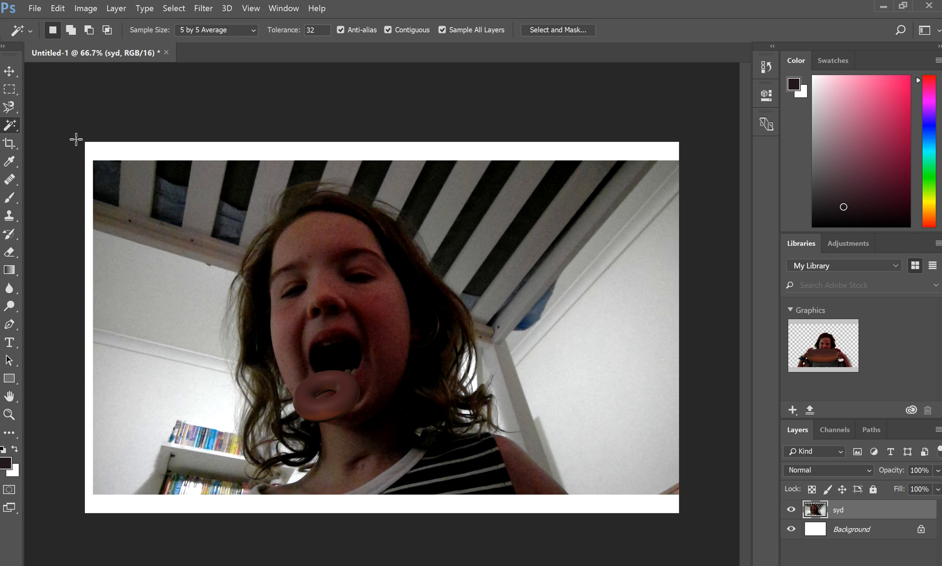
pyautogui.moveTo(76, 140); pyautogui.dragTo(129, 192)
pyautogui.click(133, 195)
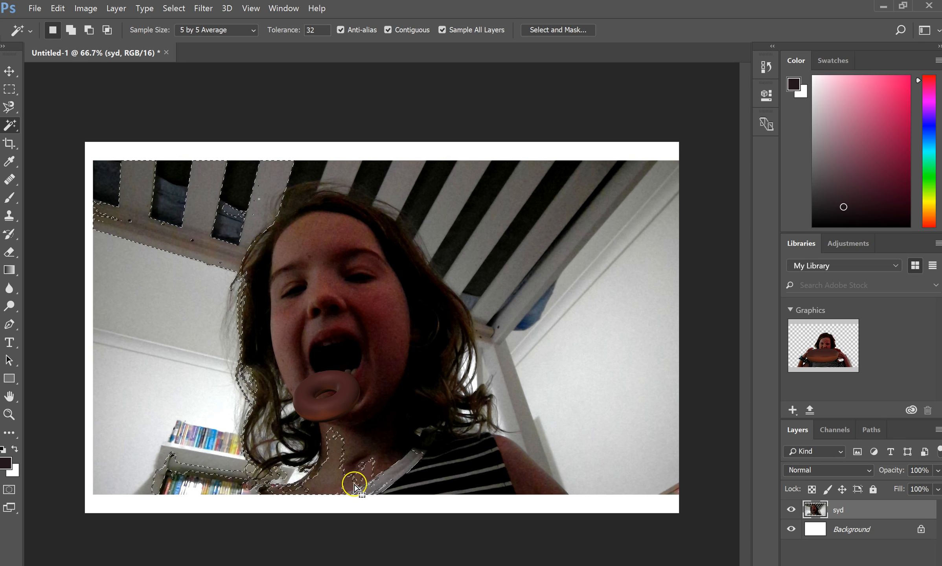
pyautogui.click(143, 290)
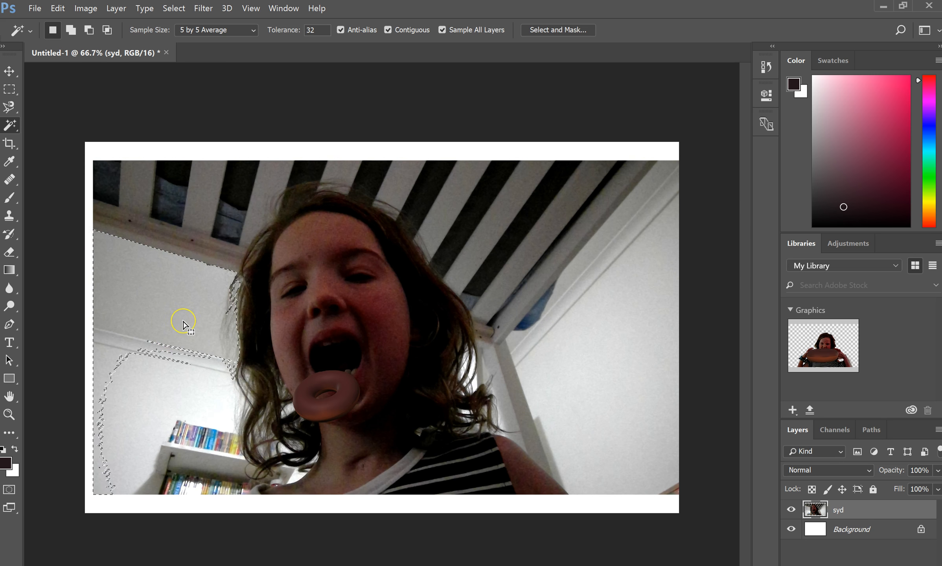
pyautogui.press('Delete')
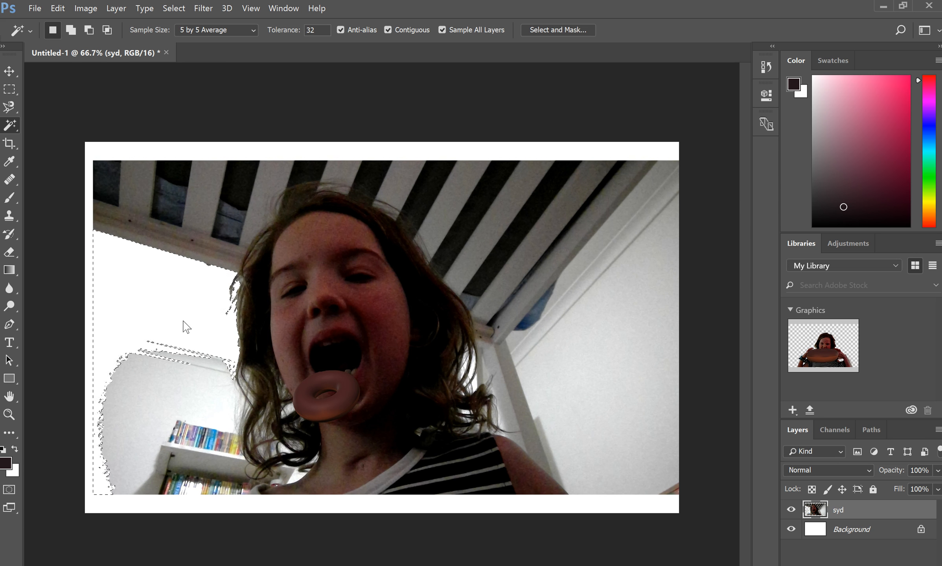
# Select and delete the large wall area on the photo's right side and the lighter wall strip above it.
pyautogui.click(632, 350)
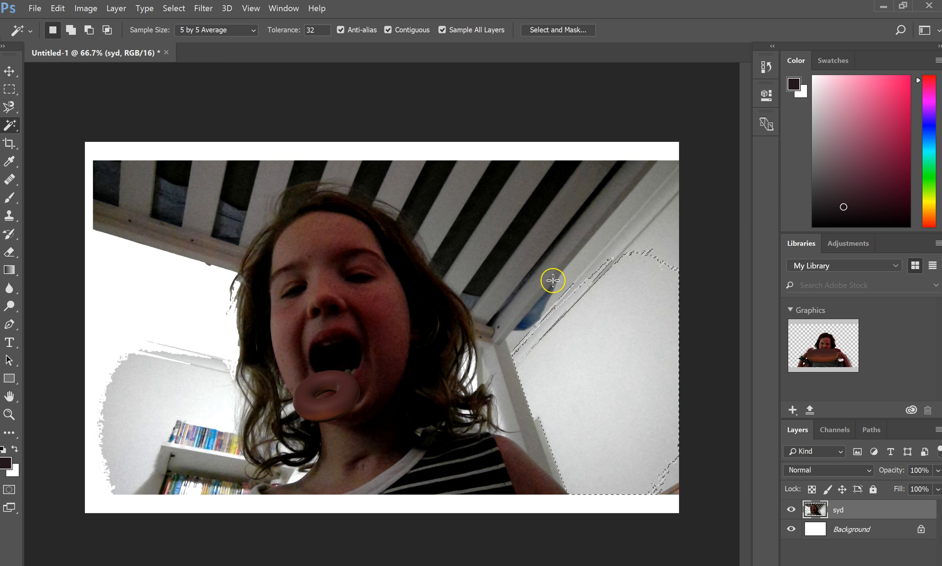
pyautogui.press('Delete')
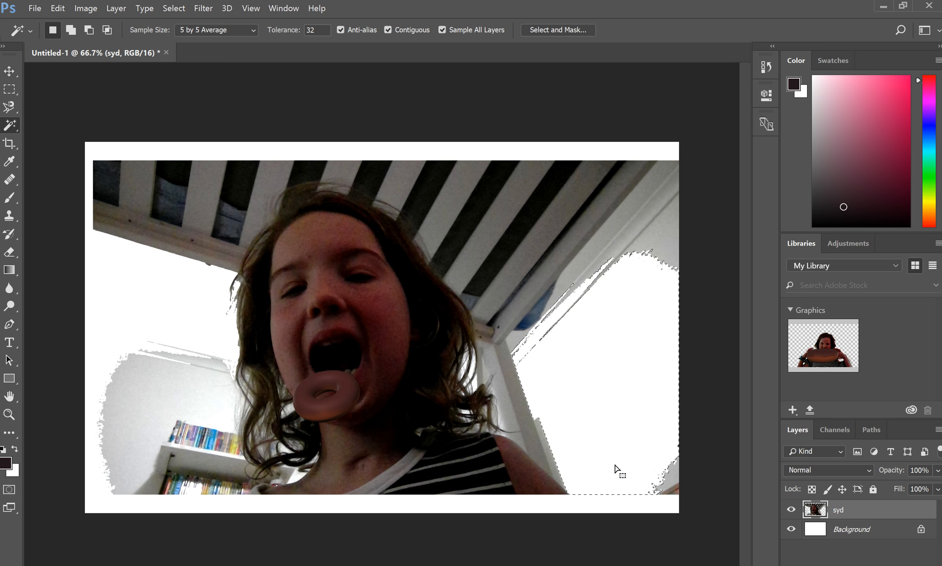
pyautogui.click(647, 225)
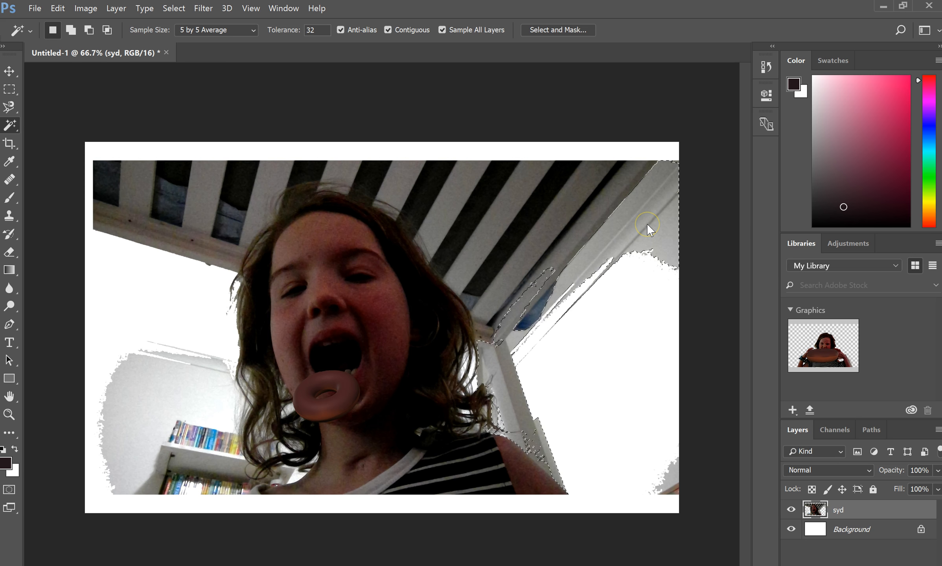
pyautogui.press('Delete')
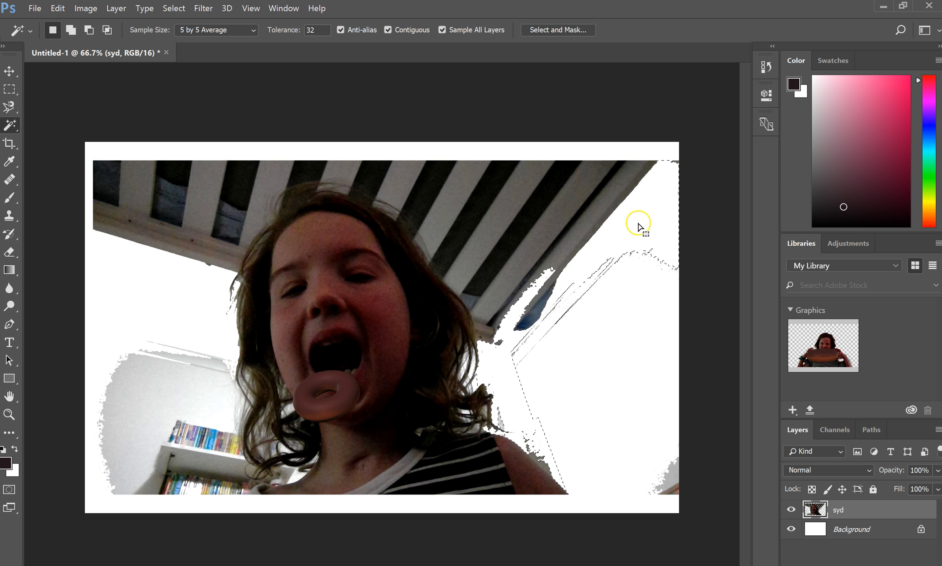
# Select and delete the light bed slats above and to the right of the girl's head, one area at a time.
pyautogui.click(552, 224)
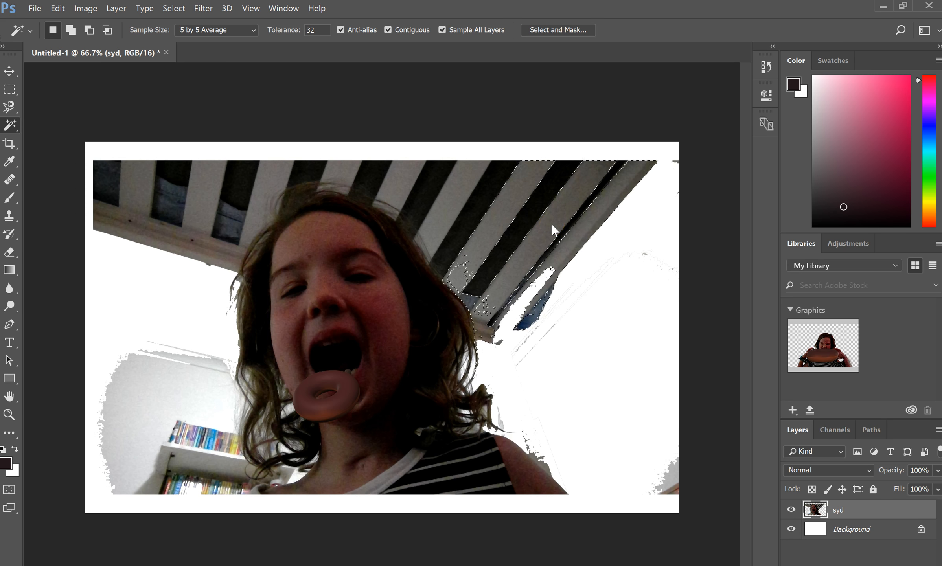
pyautogui.press('Delete')
pyautogui.click(481, 212)
pyautogui.click(462, 198)
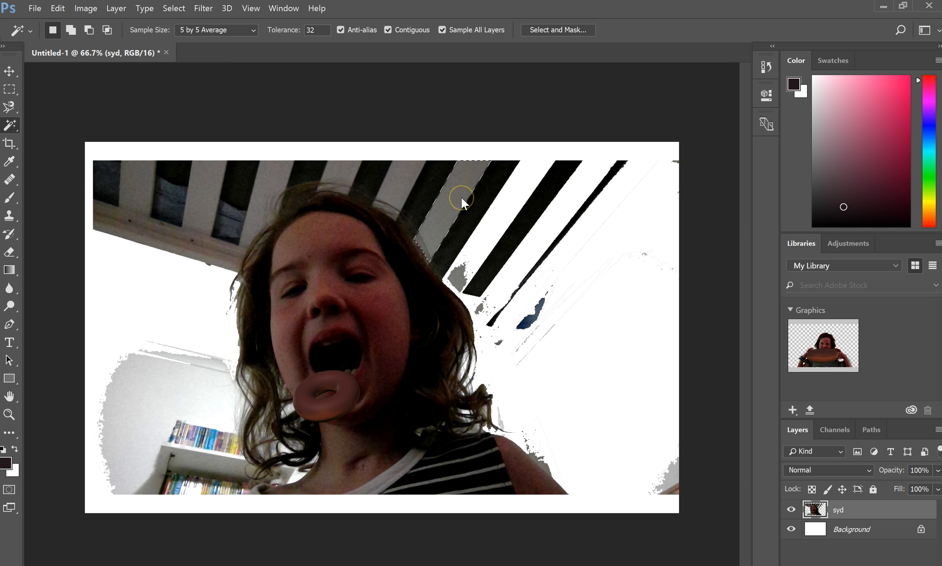
pyautogui.press('Delete')
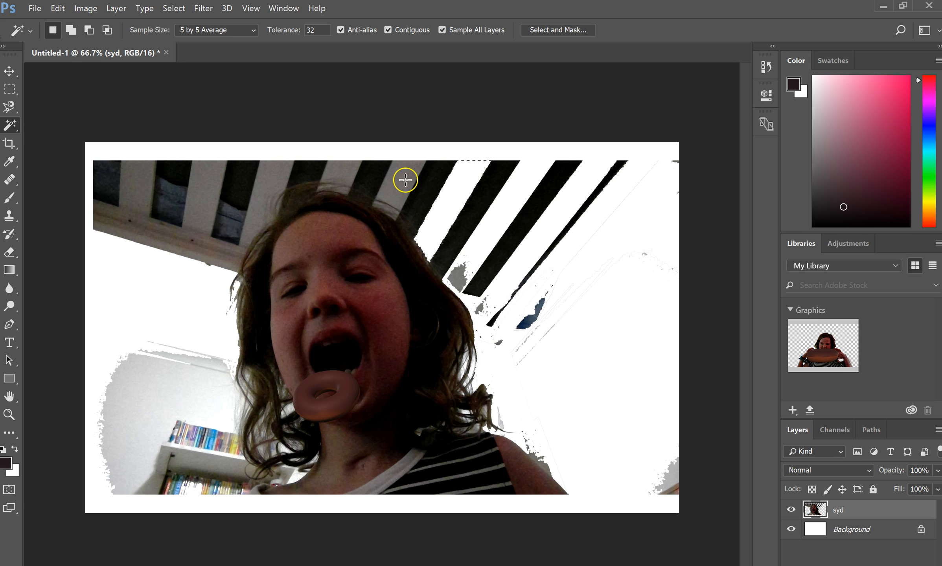
pyautogui.press('Delete')
pyautogui.click(347, 173)
pyautogui.press('Delete')
# Select and delete the remaining light bed slats and rail above and to the left of the girl's head.
pyautogui.click(306, 173)
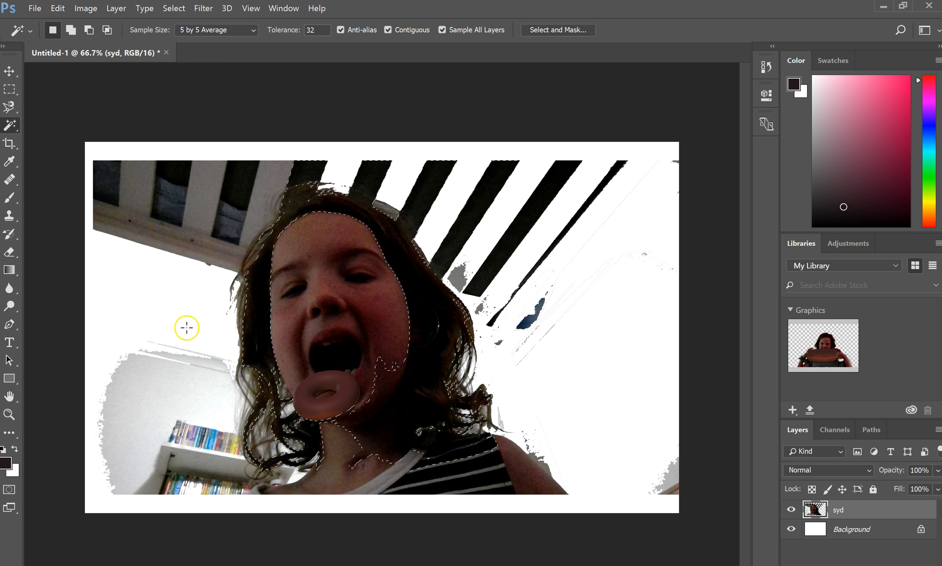
pyautogui.click(268, 179)
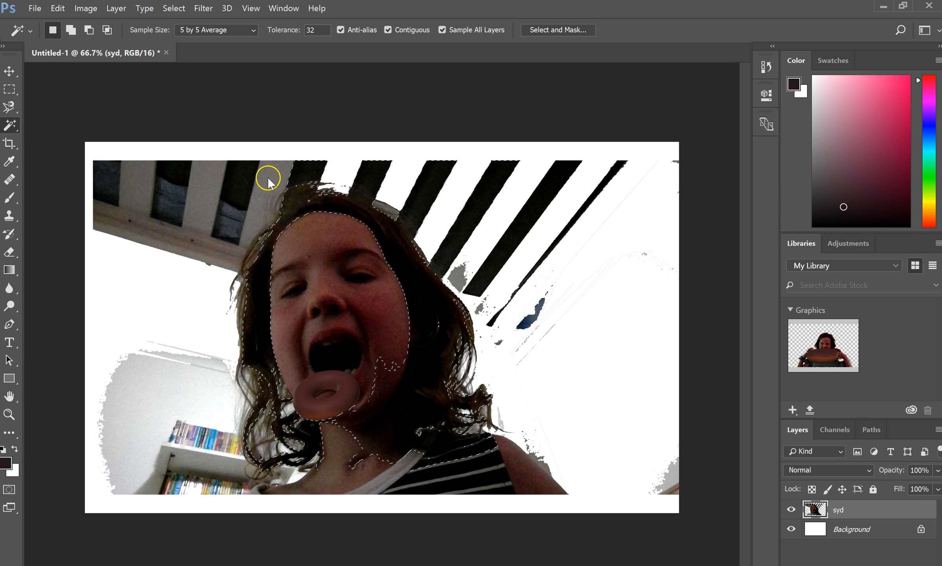
pyautogui.press('Delete')
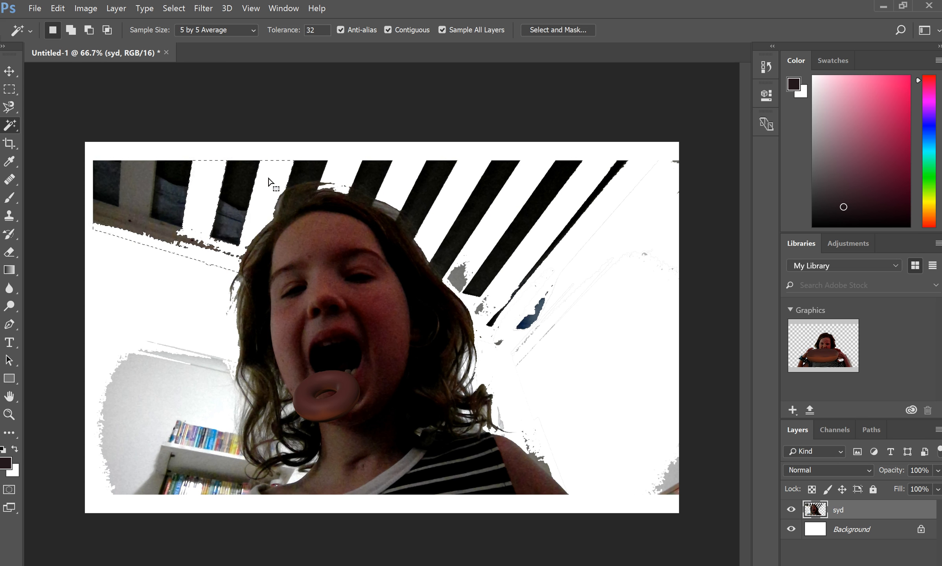
pyautogui.click(135, 195)
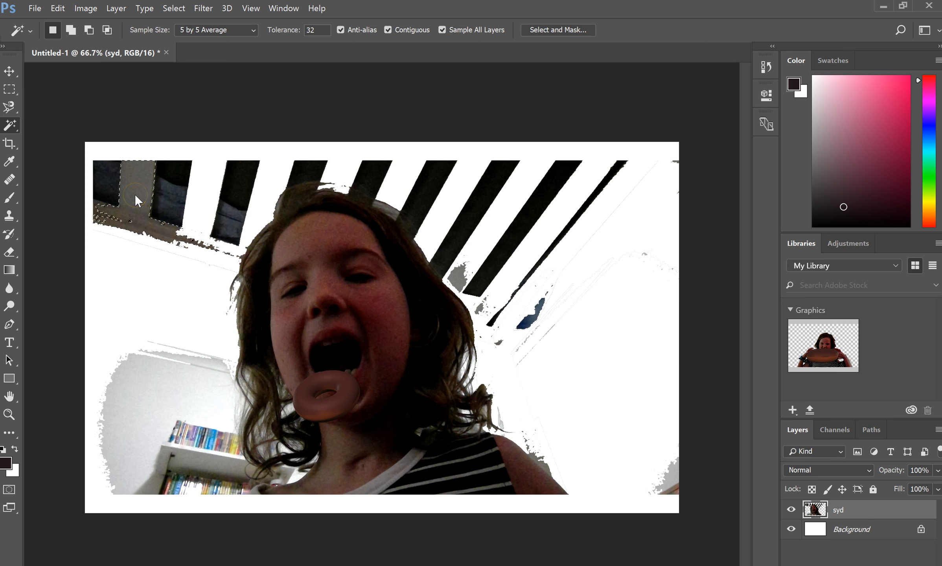
pyautogui.press('Delete')
# Select and delete the grey wall area around the bookshelf in the photo's lower left.
pyautogui.rightClick(191, 426)
pyautogui.click(192, 426)
pyautogui.click(192, 426)
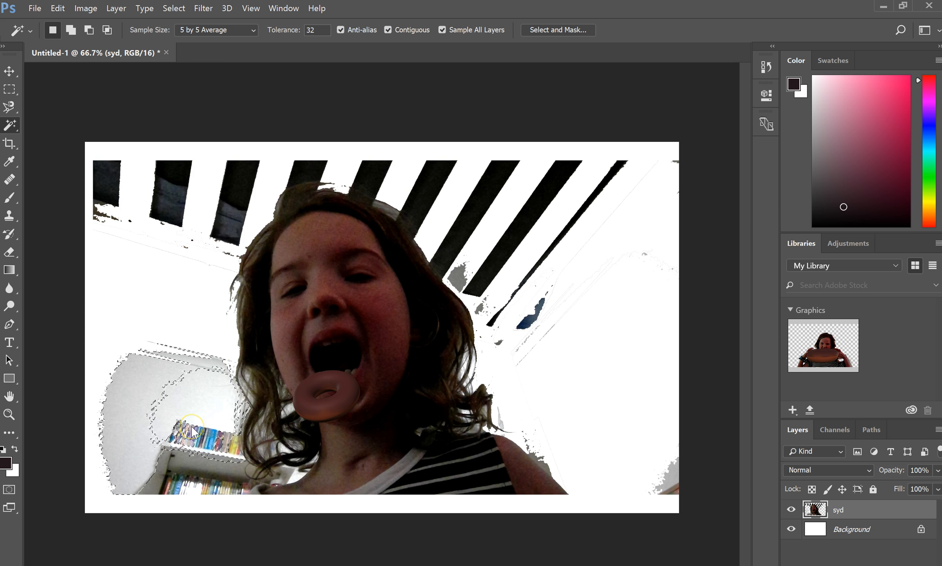
pyautogui.press('Delete')
pyautogui.click(194, 399)
pyautogui.hotkey('ctrl', 'd')
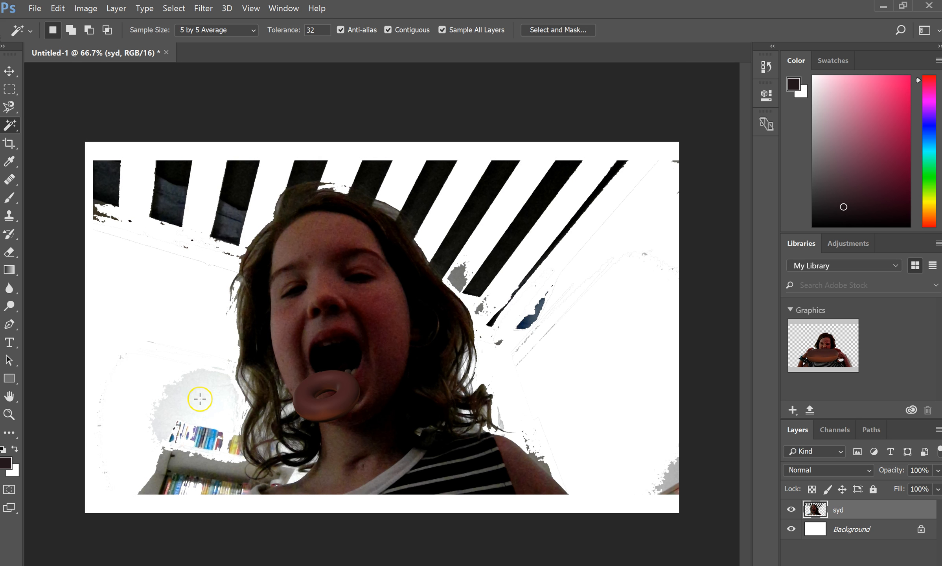
pyautogui.click(205, 402)
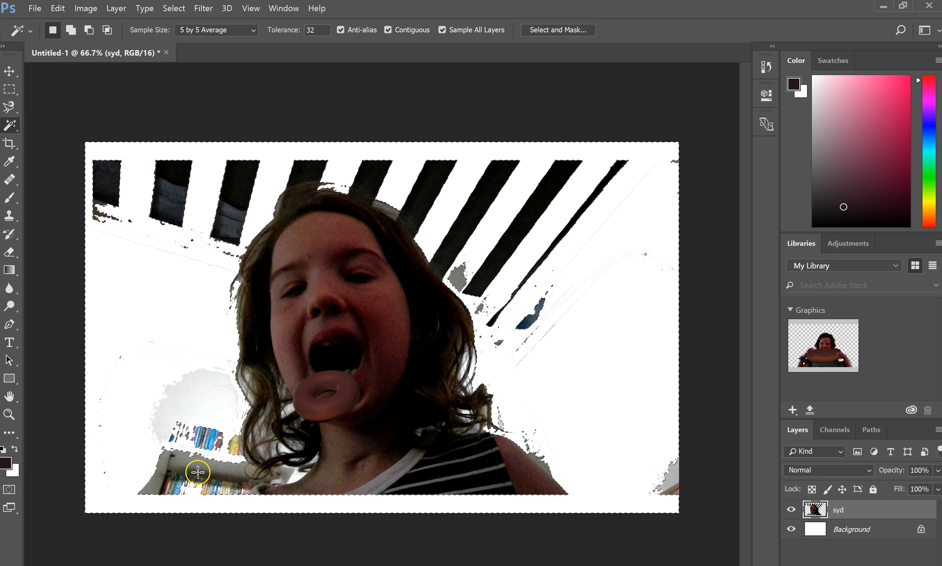
pyautogui.click(198, 472)
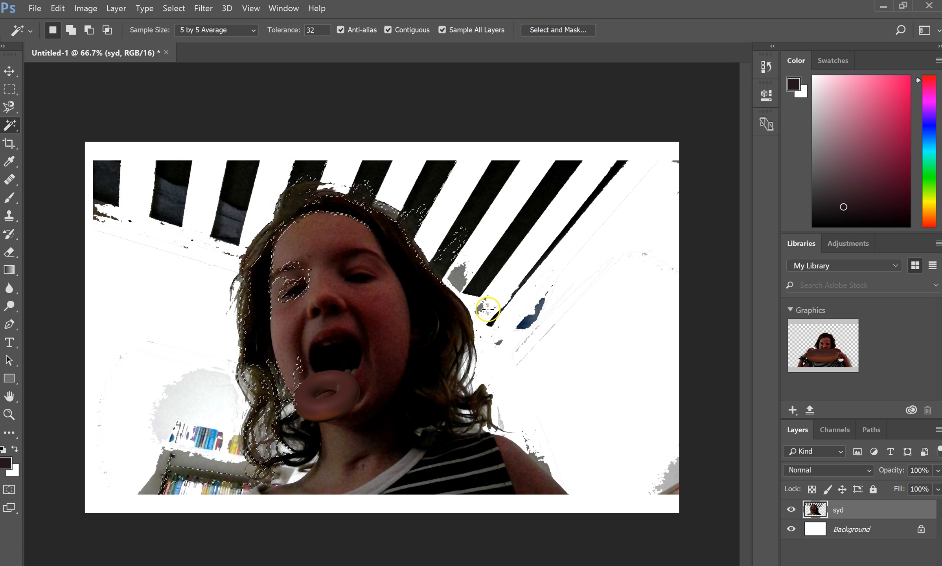
pyautogui.hotkey('ctrl', 'd')
# Select and delete the wide dark gap between the bed slats farthest right of the girl's head, leaving the thin one.
pyautogui.rightClick(511, 244)
pyautogui.click(505, 247)
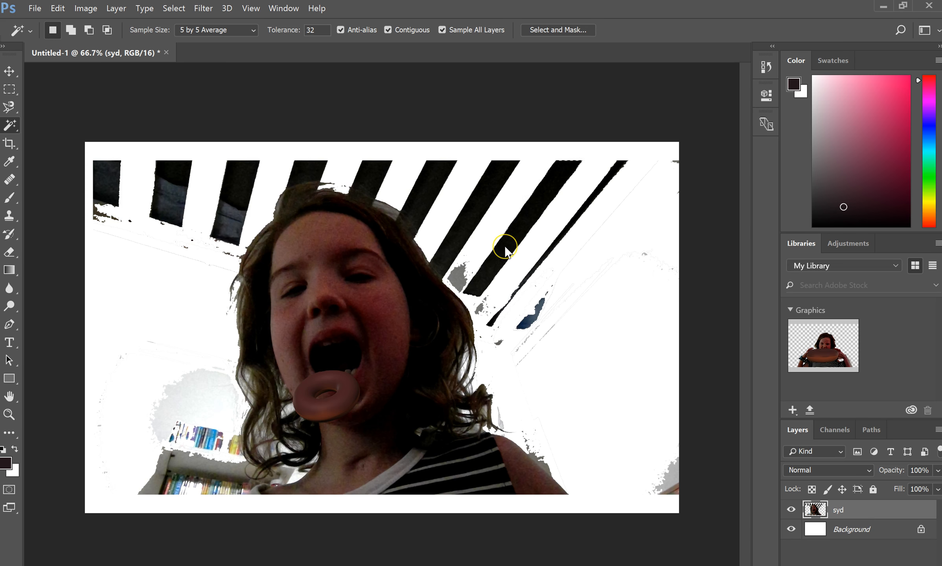
pyautogui.click(505, 251)
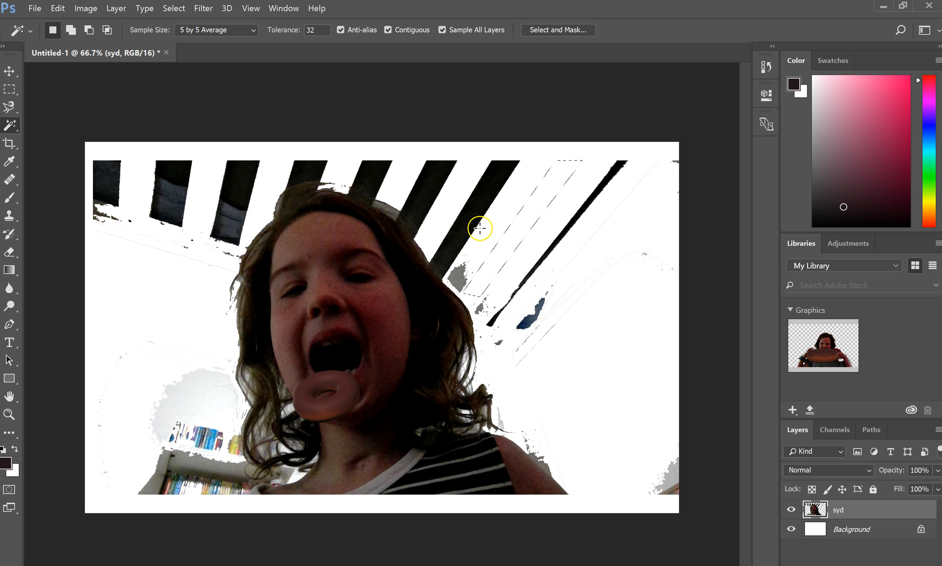
pyautogui.click(478, 225)
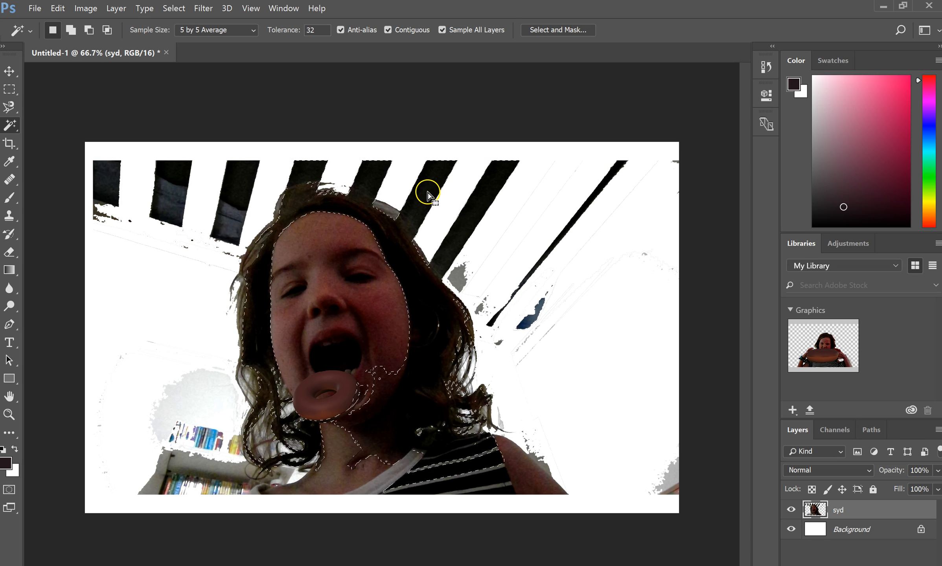
# Select and delete both parts of the dark slat gap just left of the girl's head.
pyautogui.click(225, 206)
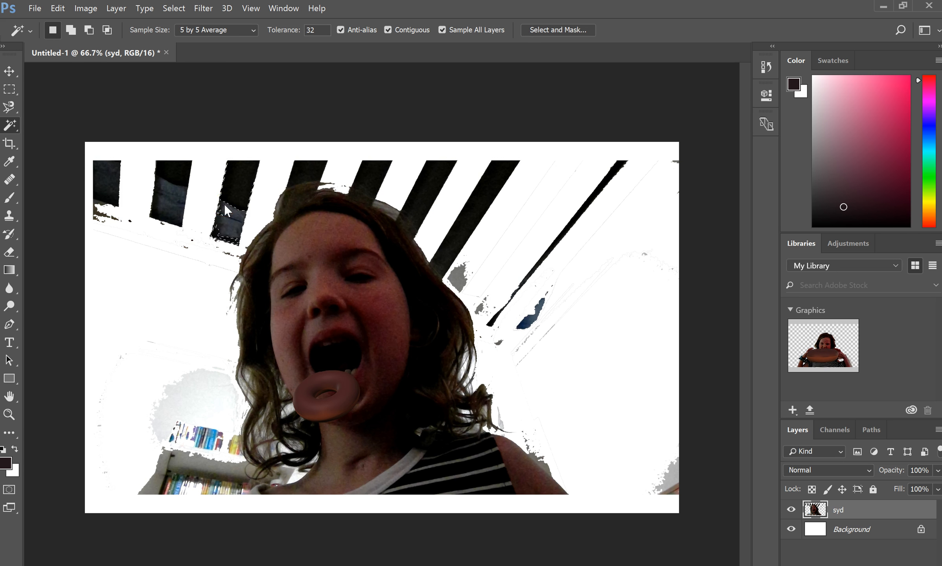
pyautogui.press('Delete')
pyautogui.click(237, 184)
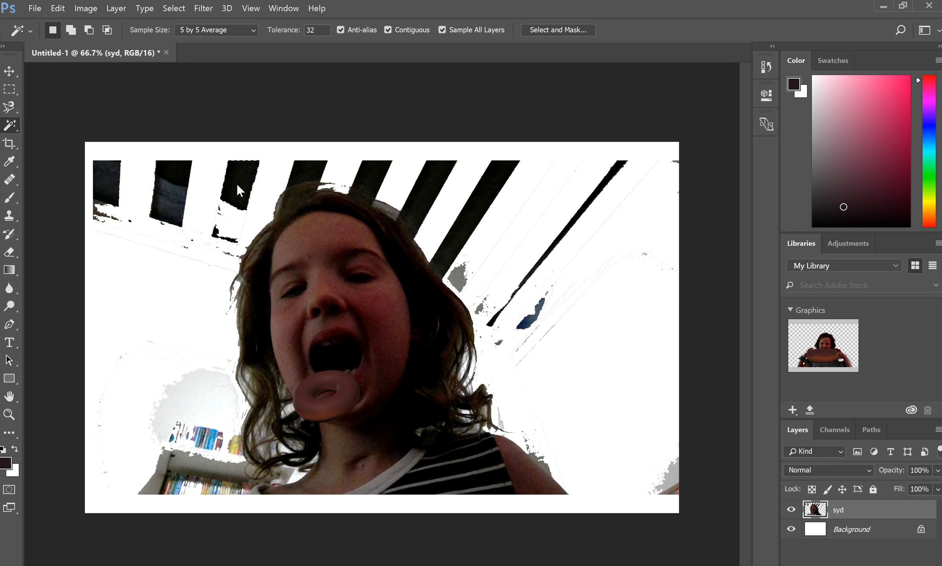
pyautogui.press('Delete')
# Select and delete the two remaining dark slat gaps in the photo's upper-left corner, one part at a time.
pyautogui.click(173, 197)
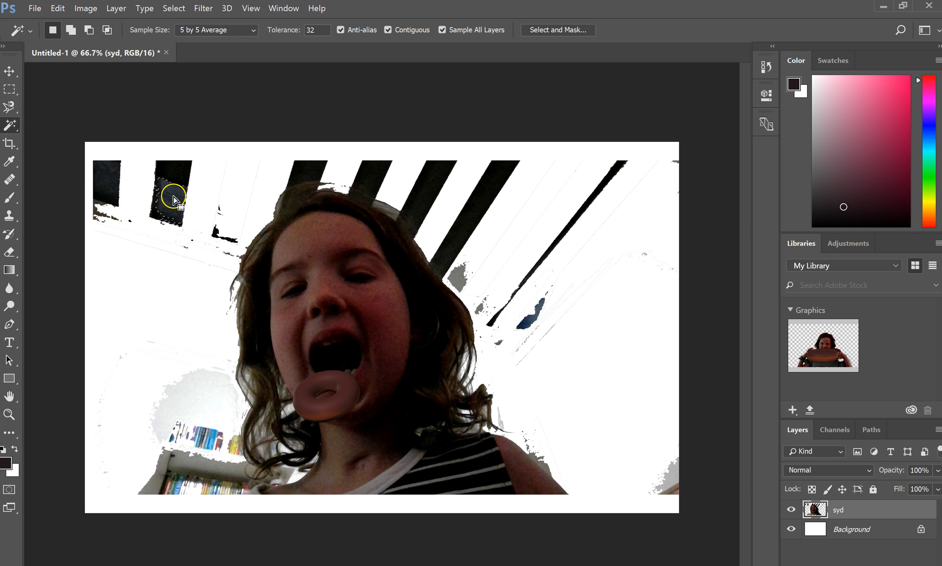
pyautogui.press('Delete')
pyautogui.rightClick(173, 173)
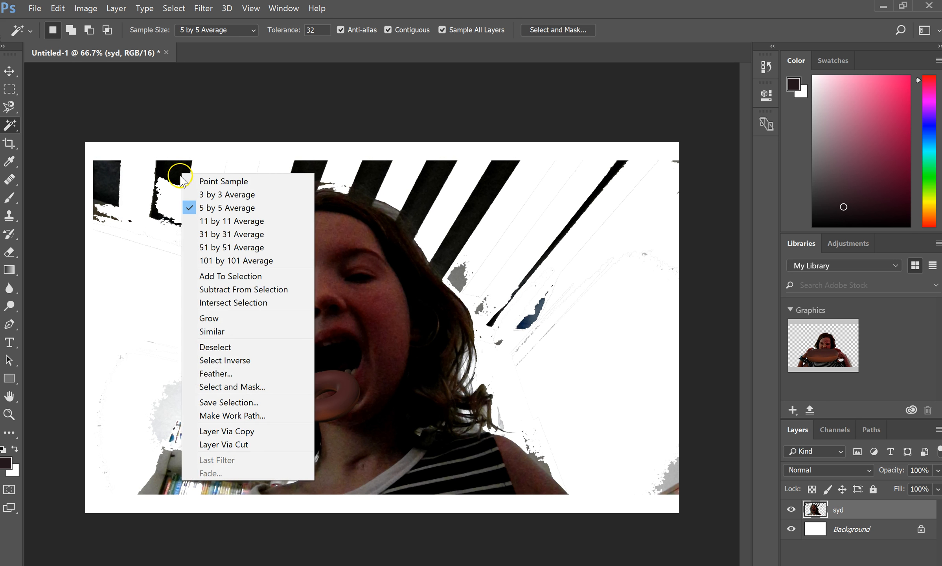
pyautogui.click(173, 171)
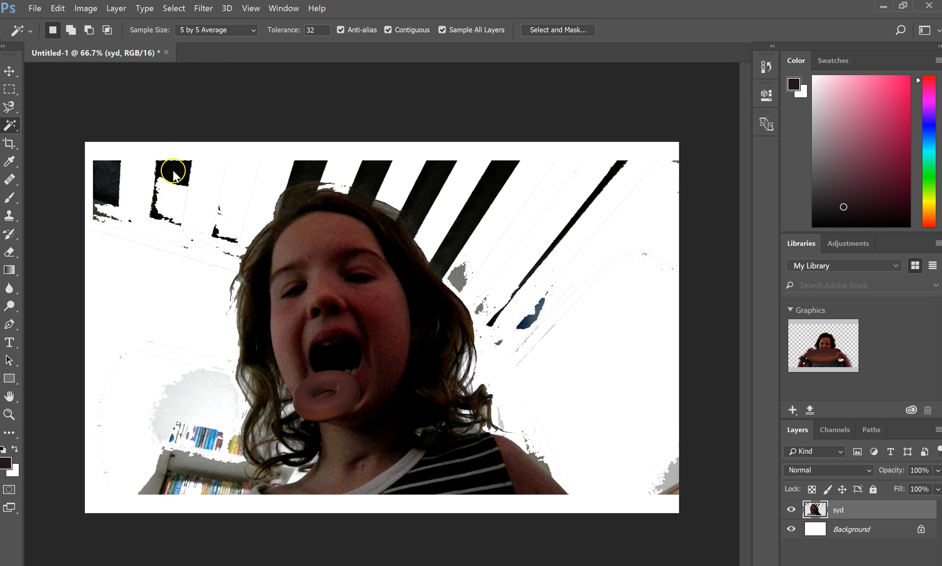
pyautogui.click(173, 173)
pyautogui.press('Delete')
pyautogui.click(109, 182)
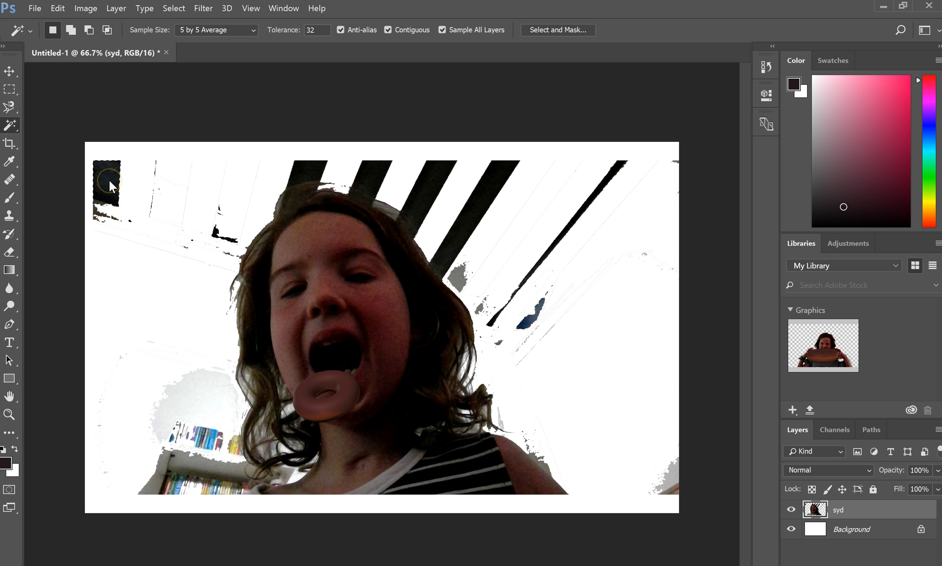
pyautogui.press('Delete')
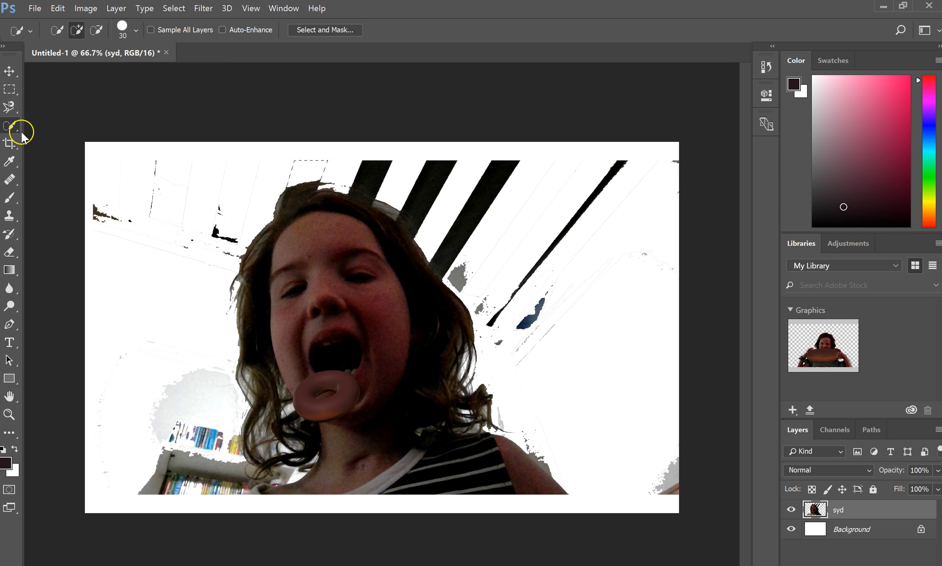
# Switch to the Quick Selection tool and delete the three dark slat gaps above and to the right of the girl's head.
pyautogui.rightClick(15, 134)
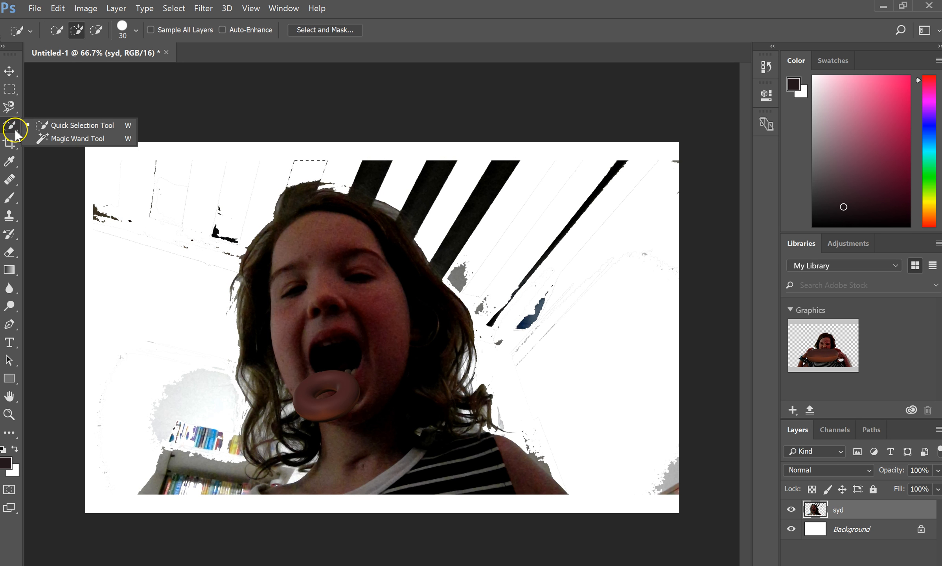
pyautogui.click(53, 129)
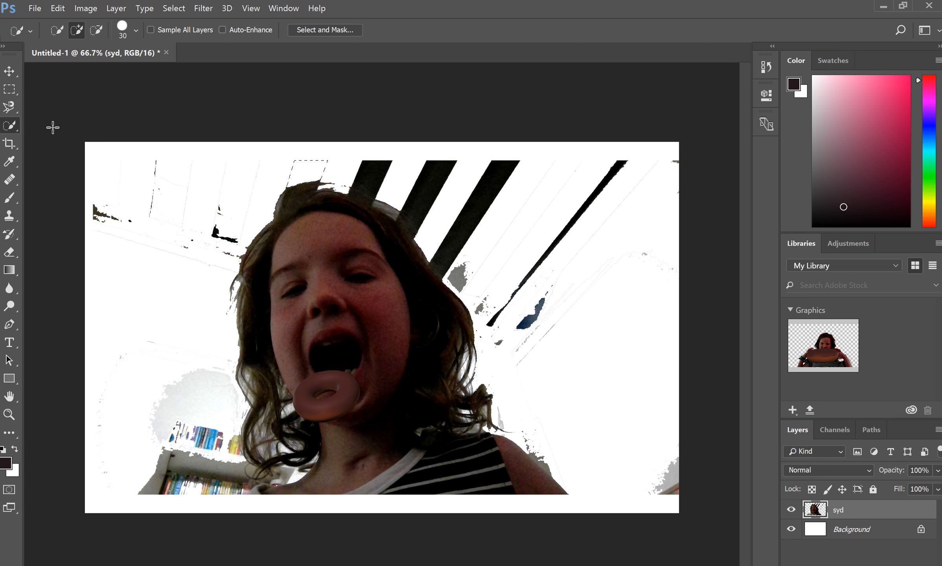
pyautogui.click(371, 173)
pyautogui.press('Delete')
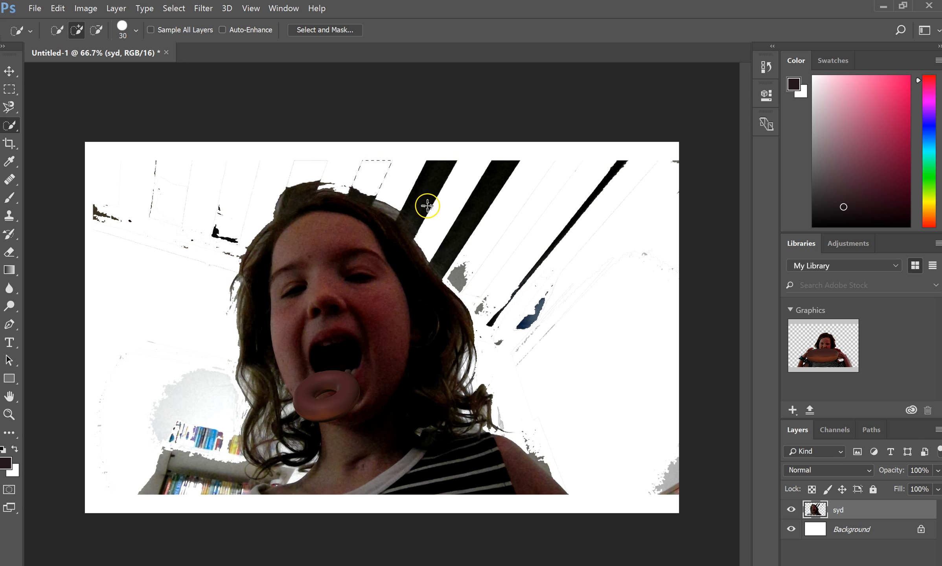
pyautogui.click(427, 208)
pyautogui.press('Delete')
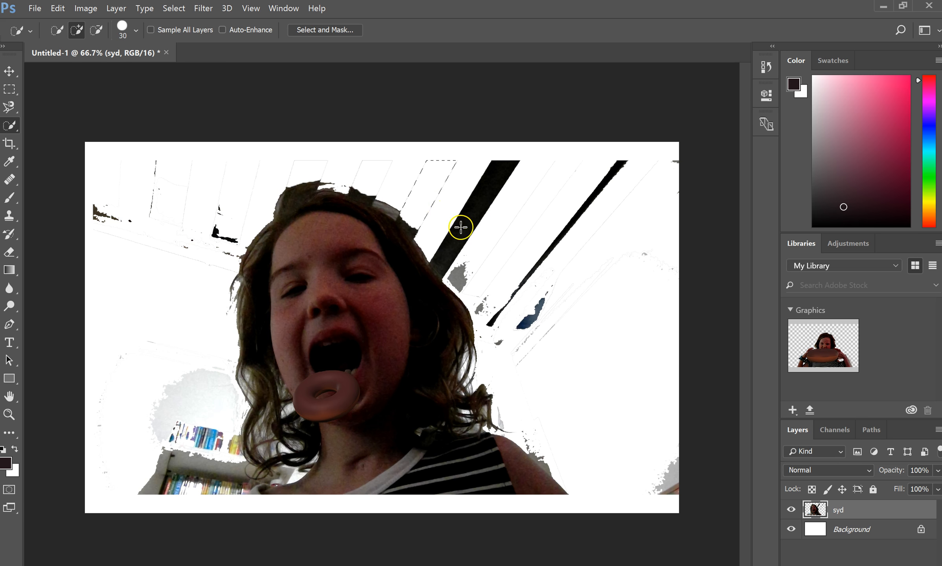
pyautogui.click(457, 235)
pyautogui.press('Delete')
# Select and delete the grey patch, thin dark strip and blue patch right of the head, plus the dark fragment on the left.
pyautogui.click(462, 277)
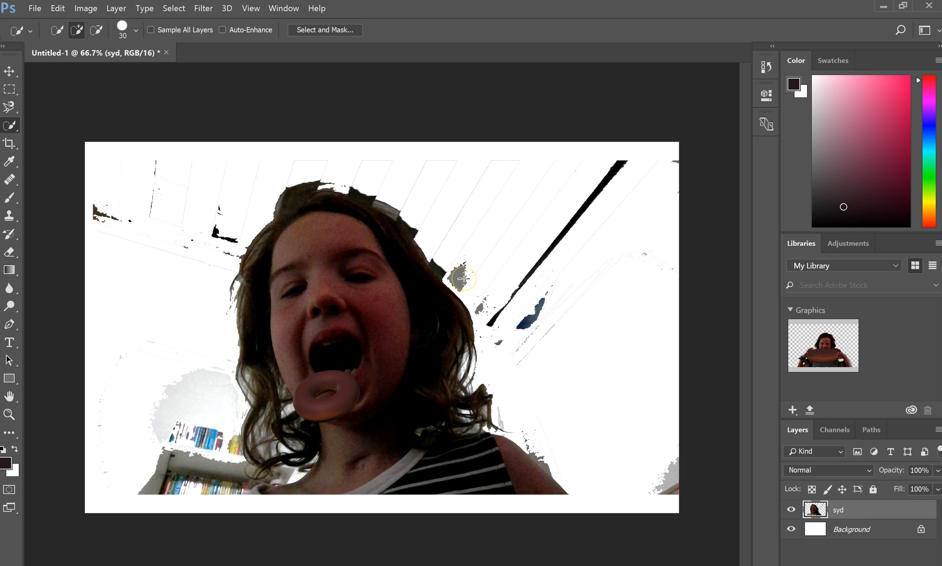
pyautogui.press('Delete')
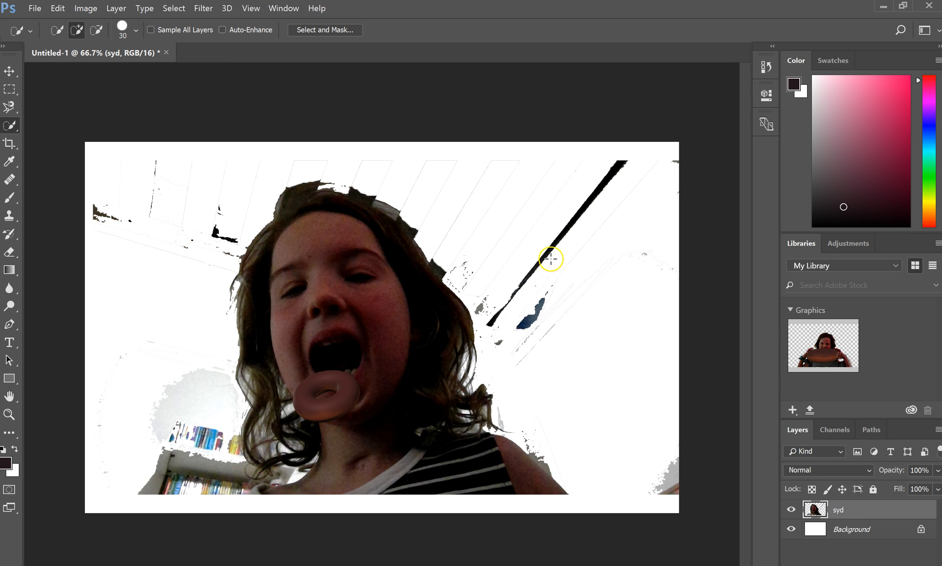
pyautogui.click(548, 252)
pyautogui.press('Delete')
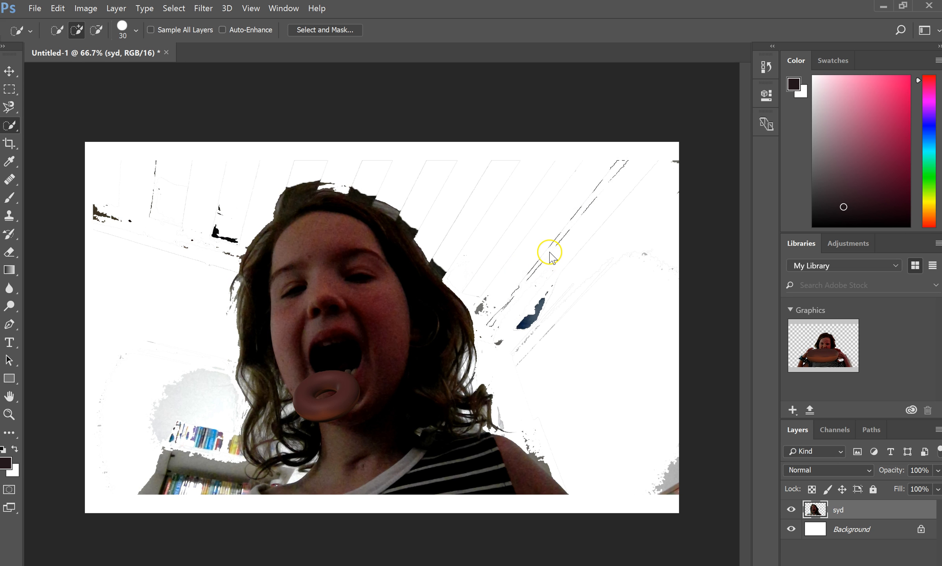
pyautogui.click(533, 320)
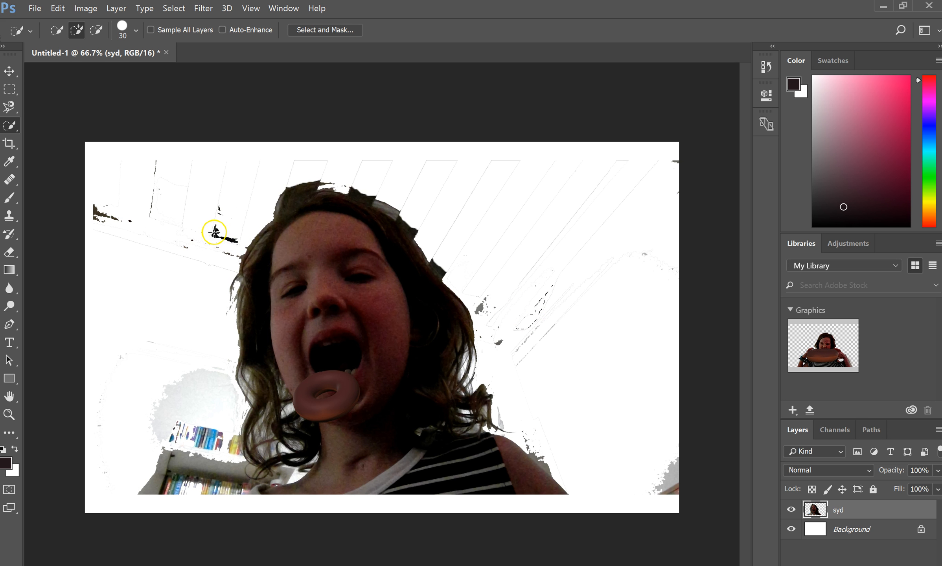
pyautogui.click(215, 233)
pyautogui.press('Delete')
# Select and delete the bookshelf with its lower row of books in the photo's lower left.
pyautogui.rightClick(204, 402)
pyautogui.click(193, 416)
pyautogui.moveTo(175, 461); pyautogui.dragTo(180, 460)
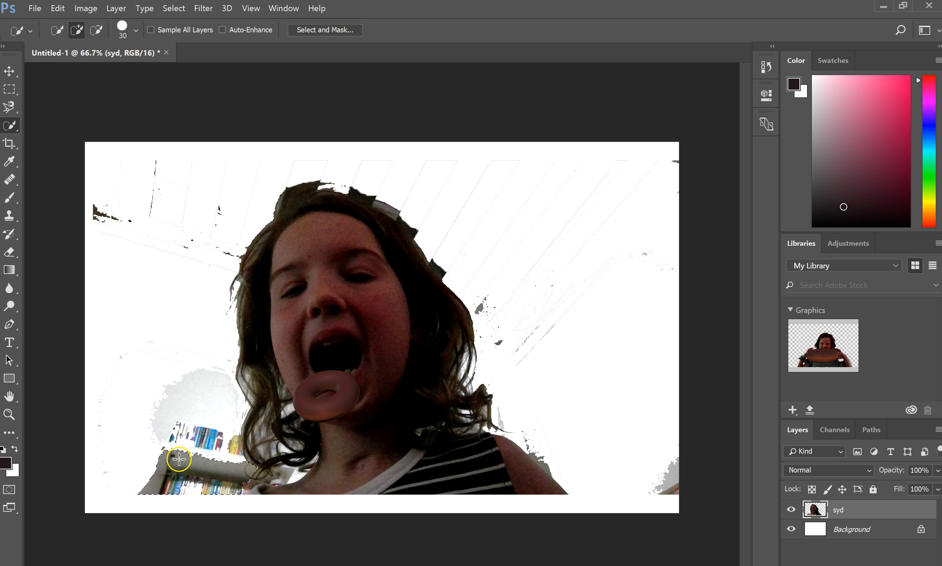
pyautogui.press('Delete')
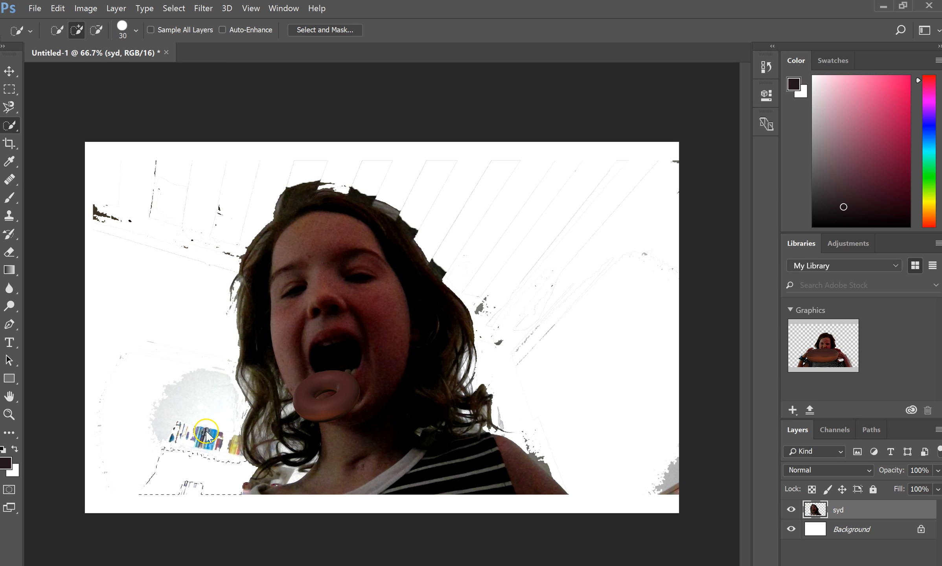
# Select and delete the pale wall patch with the upper books, and the background between the girl's hair and shoulder.
pyautogui.moveTo(187, 431); pyautogui.dragTo(200, 445)
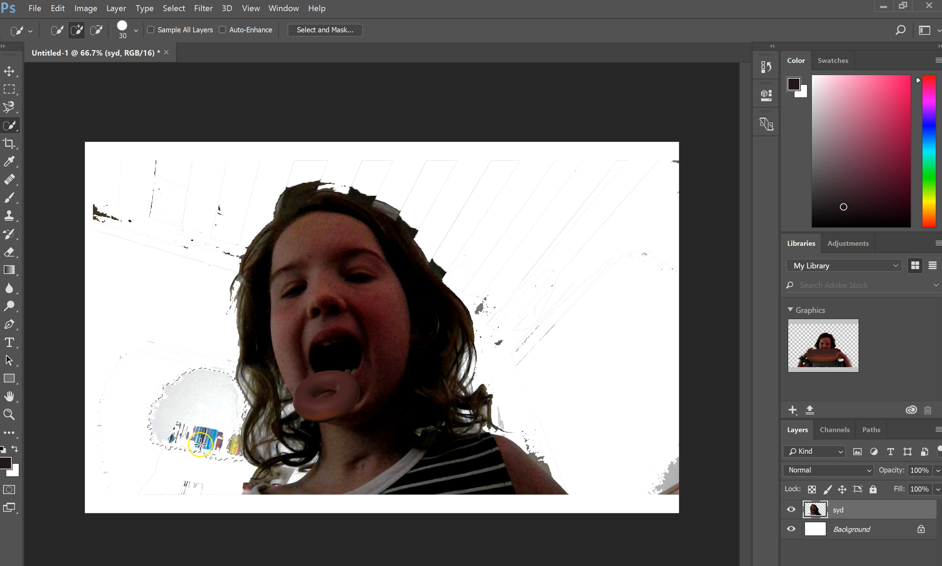
pyautogui.press('Delete')
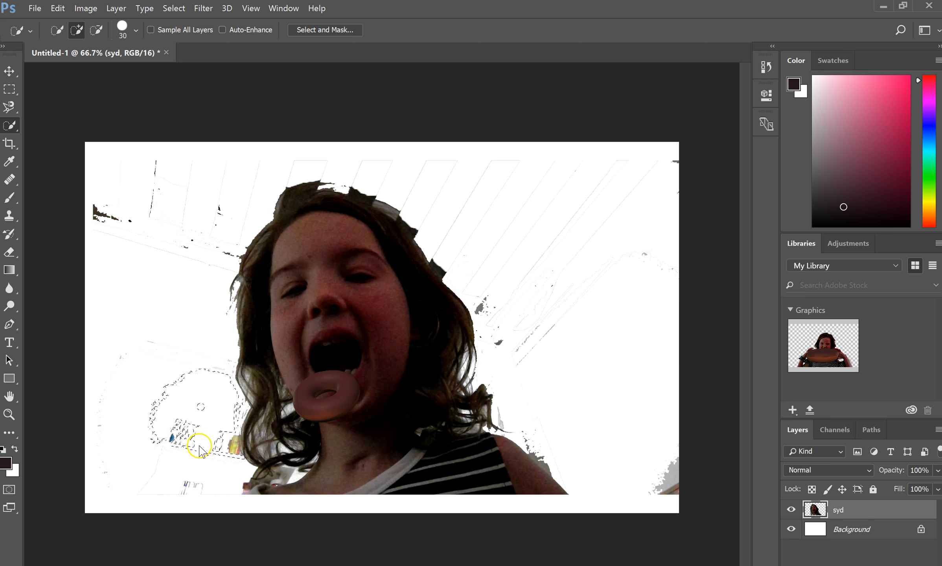
pyautogui.hotkey('ctrl', 'd')
pyautogui.moveTo(266, 477); pyautogui.dragTo(284, 475)
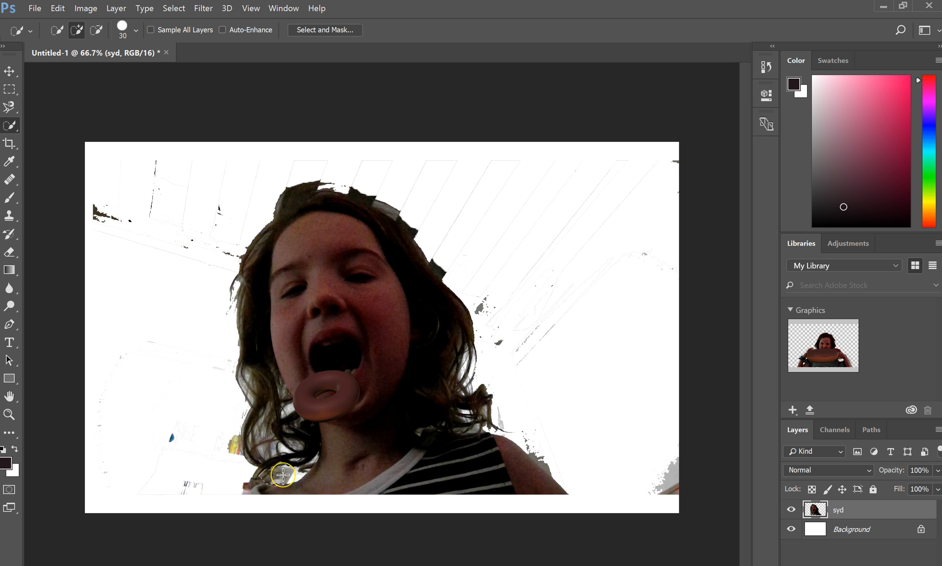
pyautogui.press('Delete')
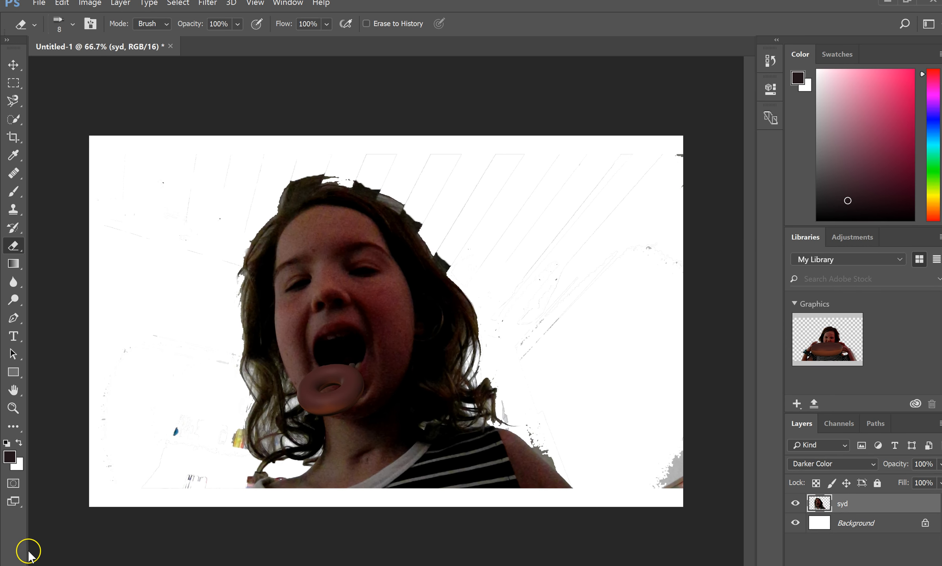
# Erase the faint slat line beside the upper-right hair with the Eraser tool and a hard round 8 px brush.
pyautogui.rightClick(22, 244)
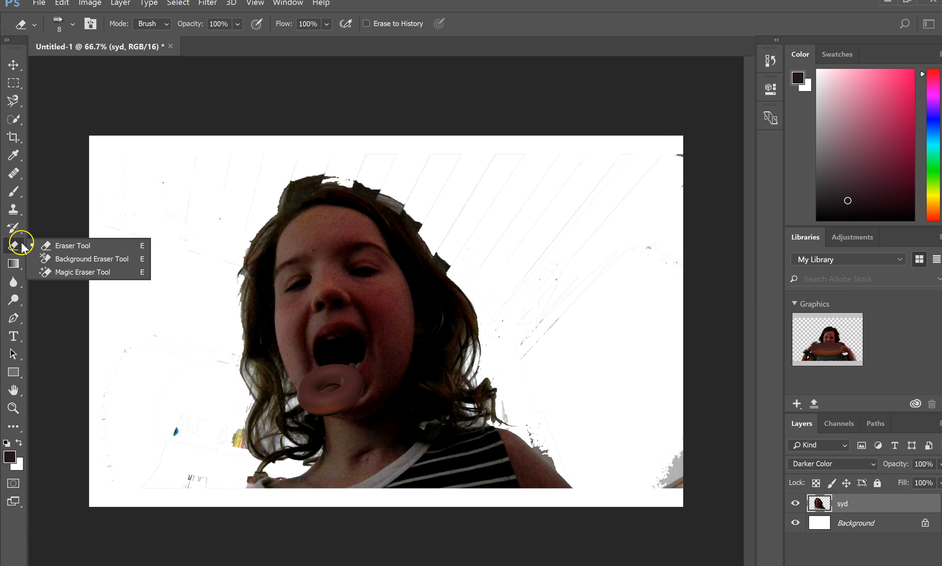
pyautogui.click(62, 248)
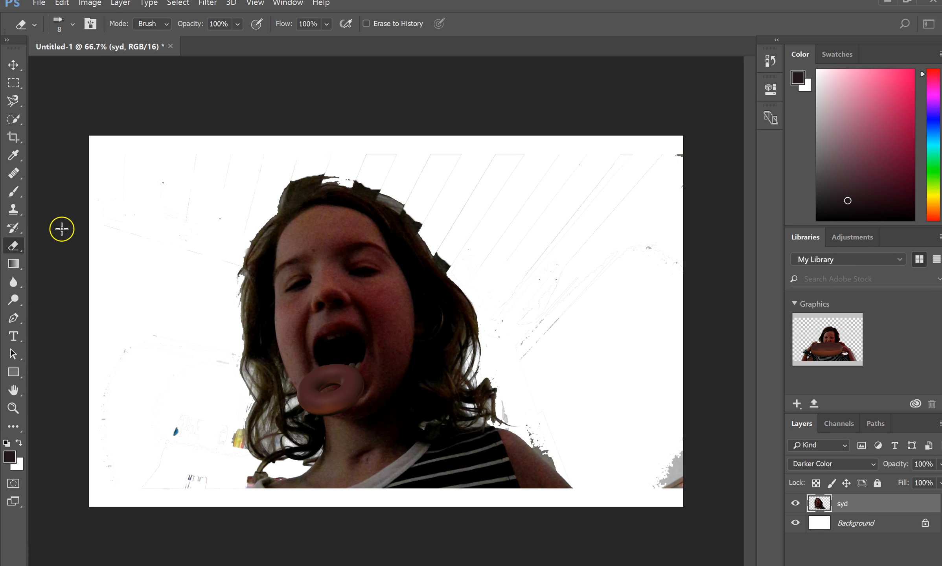
pyautogui.click(72, 25)
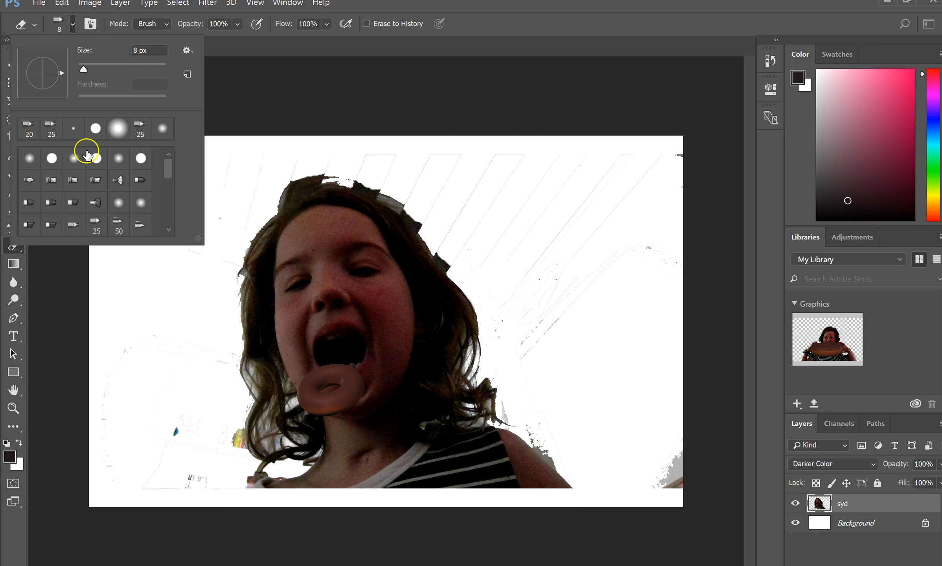
pyautogui.click(52, 162)
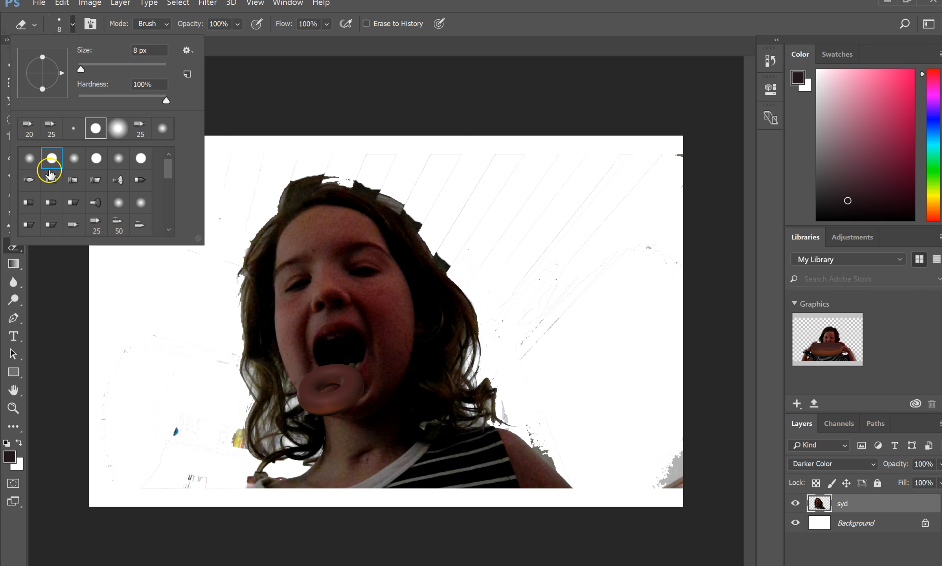
pyautogui.click(454, 169)
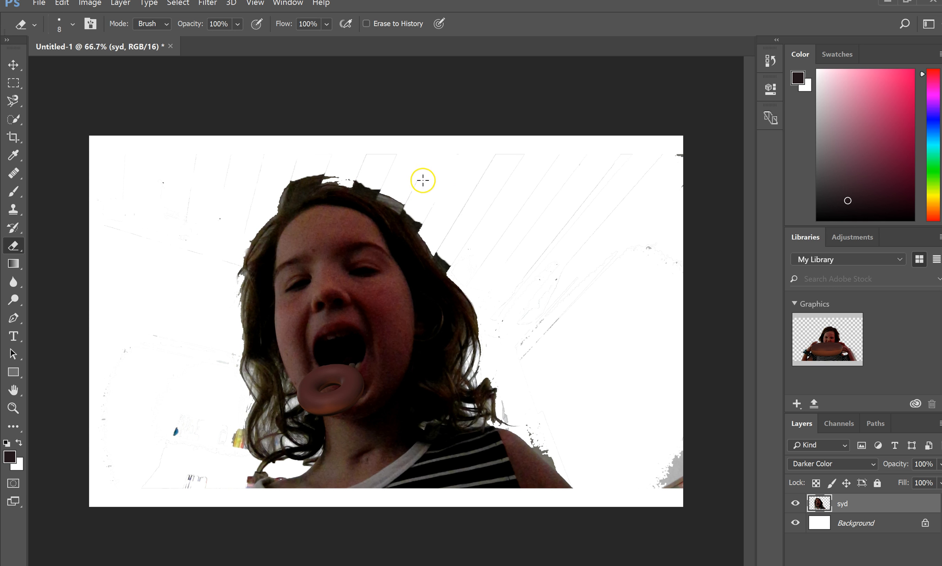
pyautogui.hotkey('ctrl', '+')
pyautogui.hotkey('ctrl', '+')
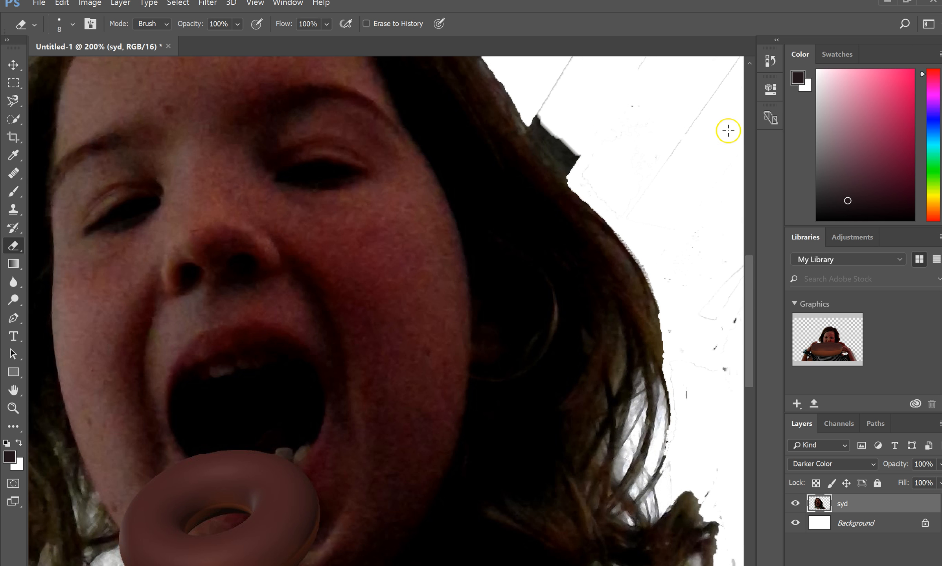
pyautogui.moveTo(706, 106)
pyautogui.mouseDown()
pyautogui.moveTo(684, 118)
pyautogui.moveTo(666, 171)
pyautogui.mouseUp()
# Switch the eraser to a soft round 8 px brush with 0% hardness and clean the hair's right edge.
pyautogui.click(72, 25)
pyautogui.click(74, 158)
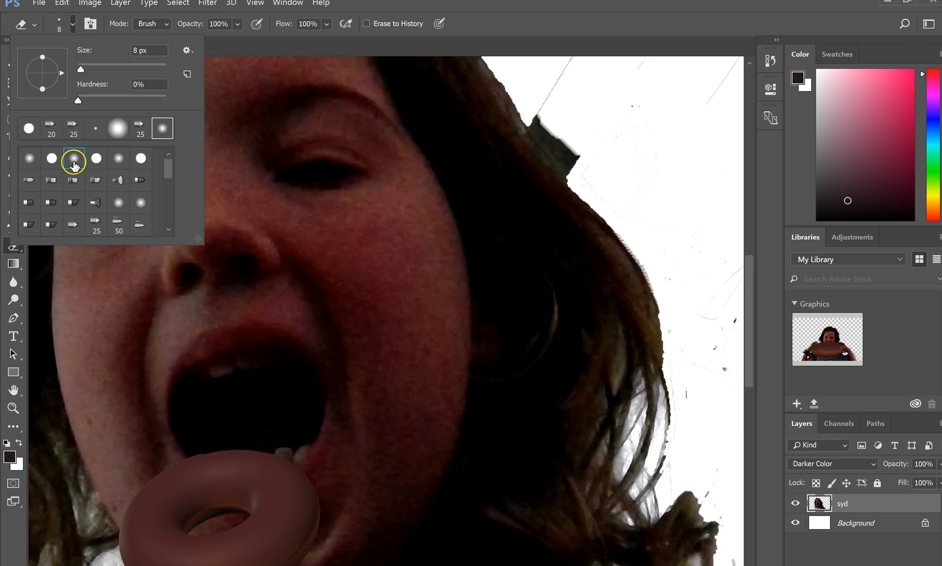
pyautogui.click(604, 197)
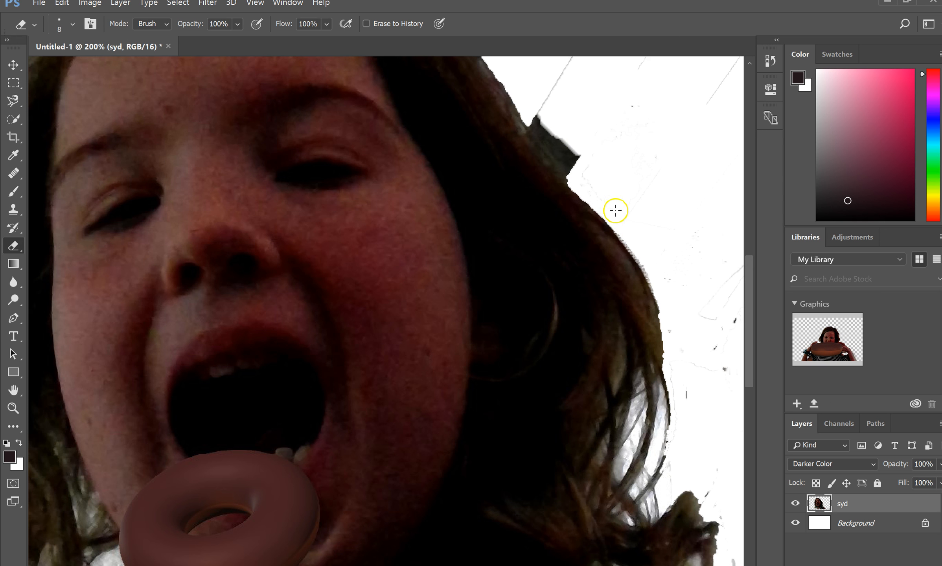
pyautogui.moveTo(573, 184); pyautogui.dragTo(653, 282)
pyautogui.moveTo(624, 213); pyautogui.dragTo(624, 223)
pyautogui.moveTo(660, 319)
pyautogui.mouseDown()
pyautogui.moveTo(663, 370)
pyautogui.moveTo(664, 344)
pyautogui.mouseUp()
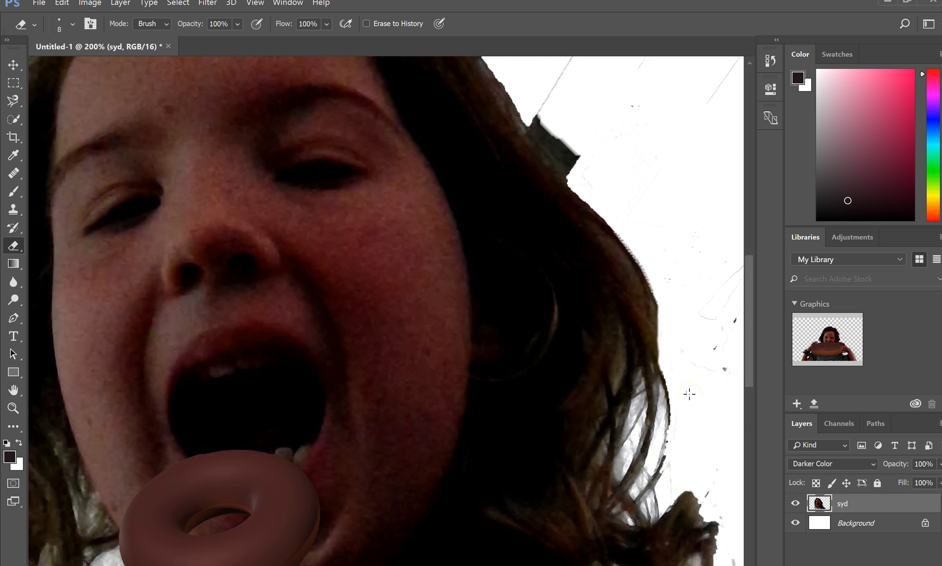
# Move the photo layer left and erase the pale gaps between the hair strands on the right side.
pyautogui.hotkey('ctrl', '+')
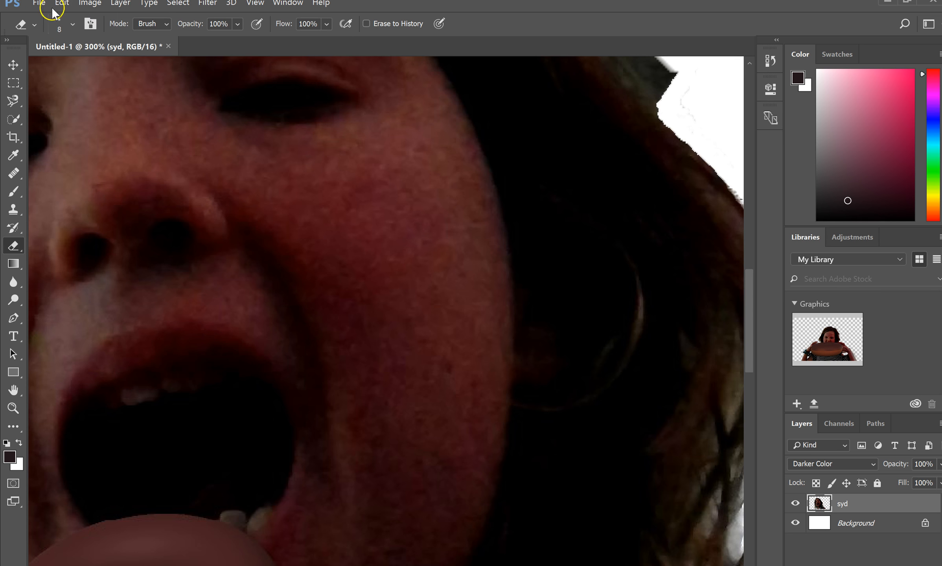
pyautogui.click(13, 66)
pyautogui.moveTo(412, 336); pyautogui.dragTo(141, 320)
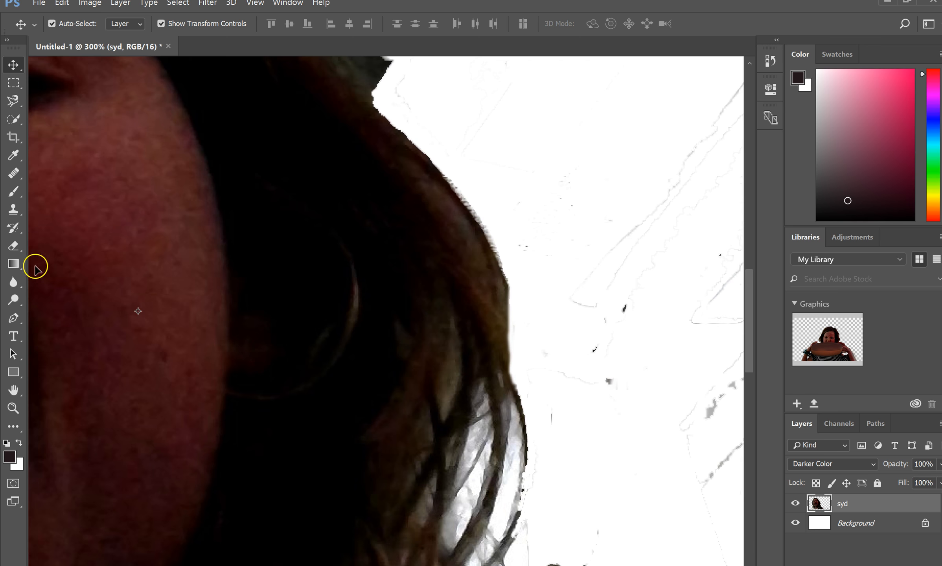
pyautogui.click(13, 246)
pyautogui.rightClick(22, 251)
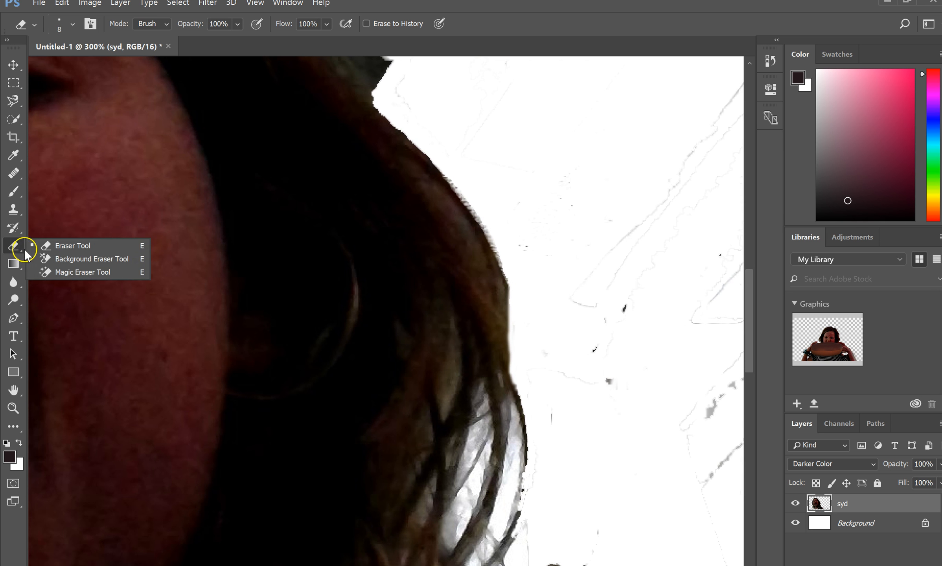
pyautogui.click(38, 246)
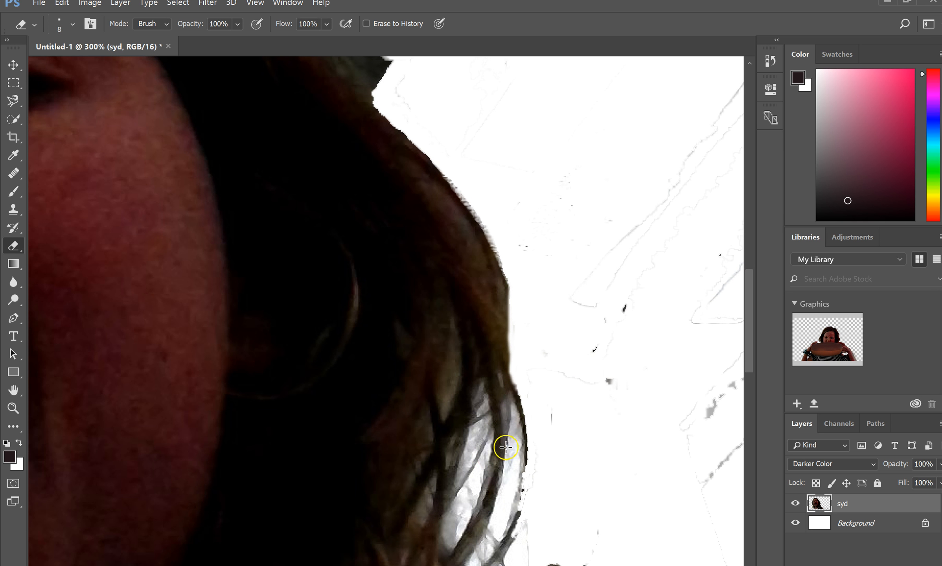
pyautogui.moveTo(514, 462)
pyautogui.mouseDown()
pyautogui.moveTo(514, 409)
pyautogui.moveTo(520, 476)
pyautogui.moveTo(498, 531)
pyautogui.moveTo(509, 437)
pyautogui.moveTo(475, 454)
pyautogui.moveTo(484, 420)
pyautogui.moveTo(471, 429)
pyautogui.moveTo(454, 479)
pyautogui.moveTo(488, 417)
pyautogui.moveTo(483, 427)
pyautogui.mouseUp()
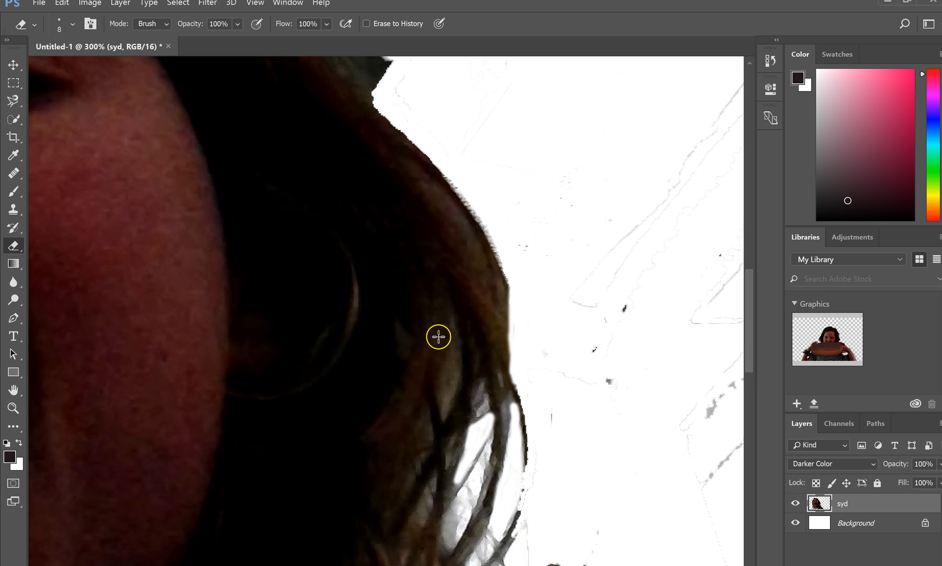
# Try another soft 8 px eraser brush on the lower hair strands and undo the stroke.
pyautogui.click(73, 24)
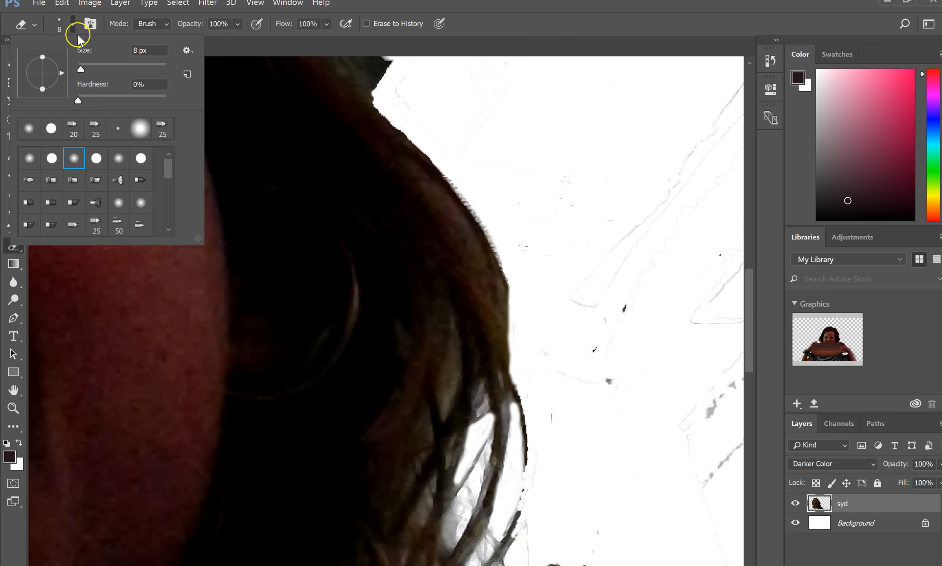
pyautogui.click(140, 202)
pyautogui.click(491, 542)
pyautogui.moveTo(492, 542)
pyautogui.mouseDown()
pyautogui.moveTo(490, 521)
pyautogui.moveTo(499, 527)
pyautogui.moveTo(472, 558)
pyautogui.moveTo(494, 542)
pyautogui.mouseUp()
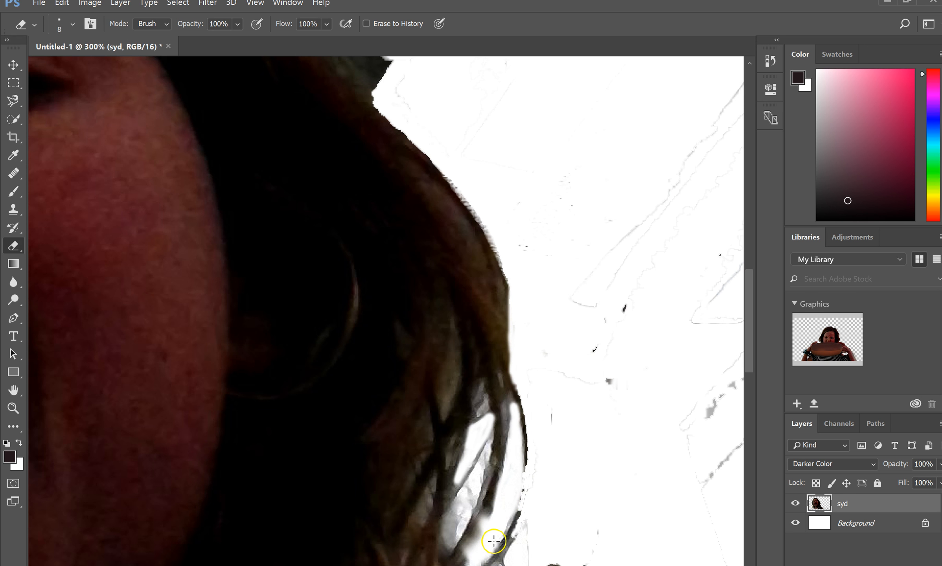
pyautogui.hotkey('ctrl', 'z')
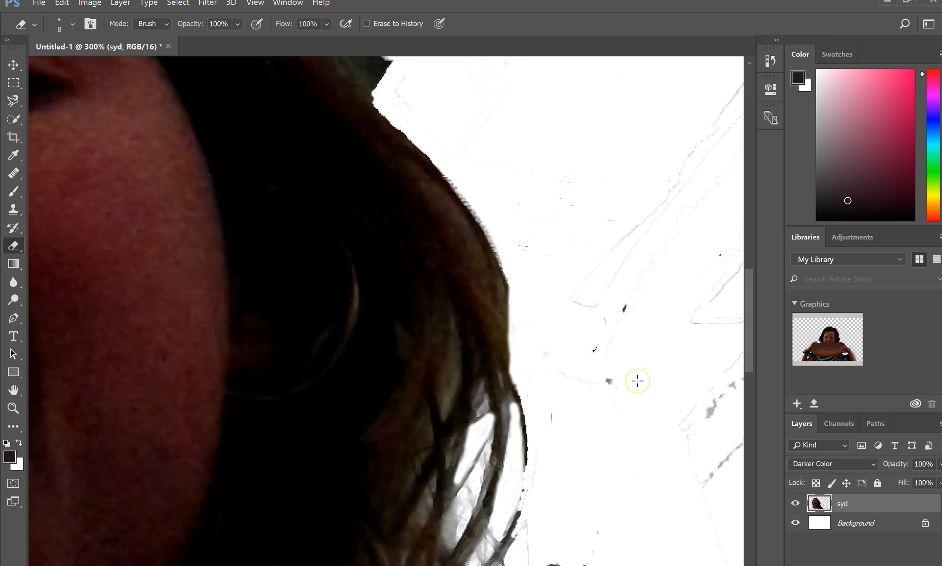
# Erase the dark fragment on the hair's right edge with a hard round 8 px brush at 100% hardness.
pyautogui.hotkey('ctrl', '+')
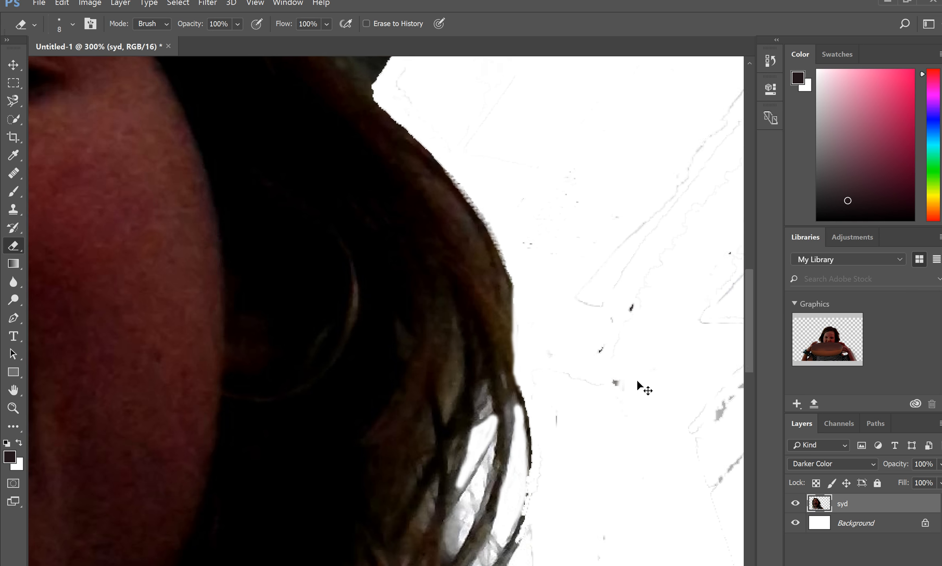
pyautogui.hotkey('ctrl', '-')
pyautogui.hotkey('ctrl', '-')
pyautogui.hotkey('ctrl', '-')
pyautogui.hotkey('ctrl', '-')
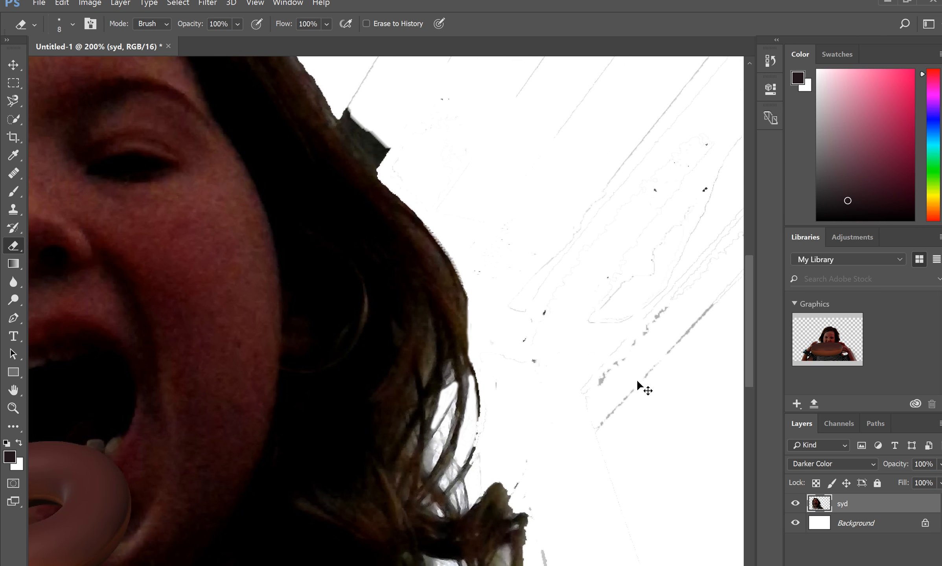
pyautogui.hotkey('ctrl', '+')
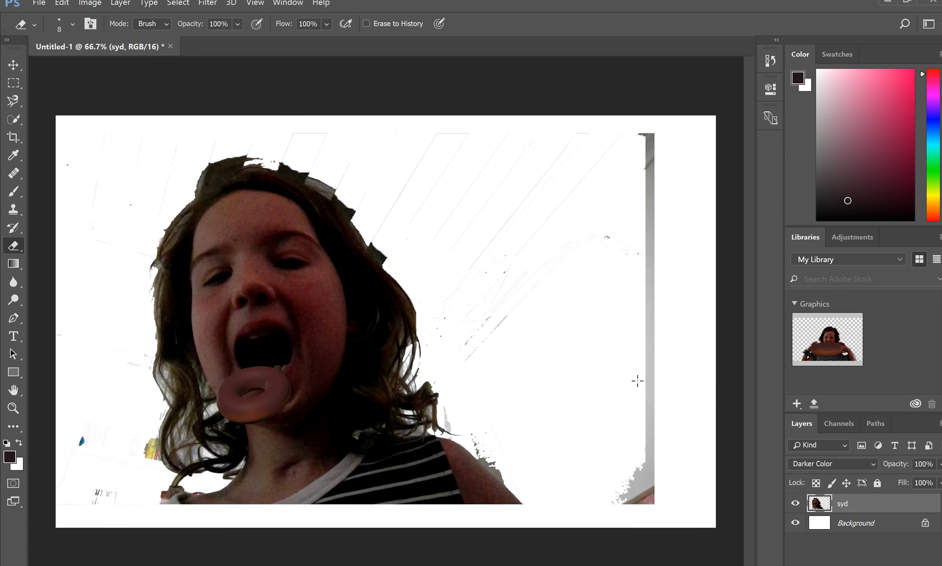
pyautogui.click(72, 25)
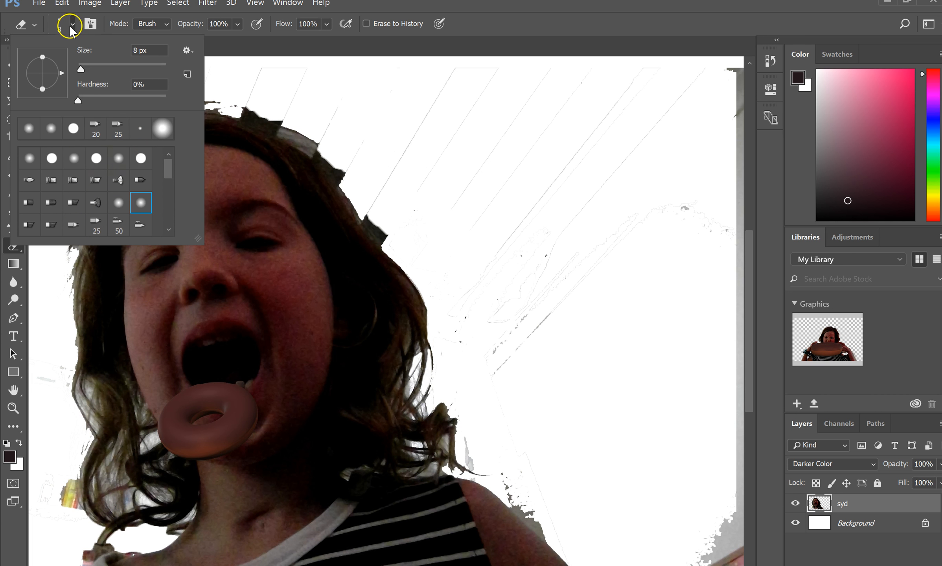
pyautogui.click(75, 163)
pyautogui.moveTo(362, 204)
pyautogui.mouseDown()
pyautogui.moveTo(385, 250)
pyautogui.moveTo(369, 207)
pyautogui.moveTo(381, 242)
pyautogui.mouseUp()
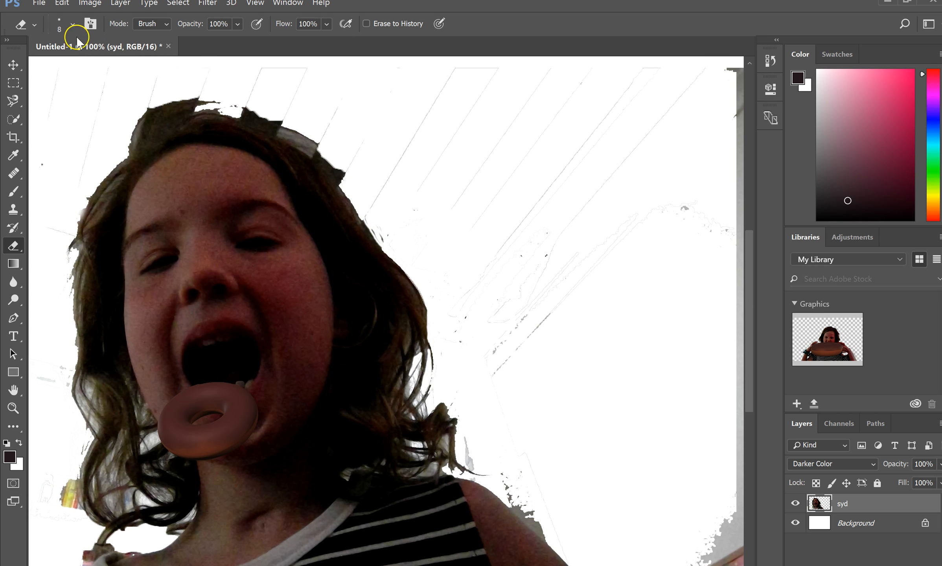
# Erase a dividing line between the hair's upper-right edge and the grey and dark background fragments beside it.
pyautogui.click(72, 26)
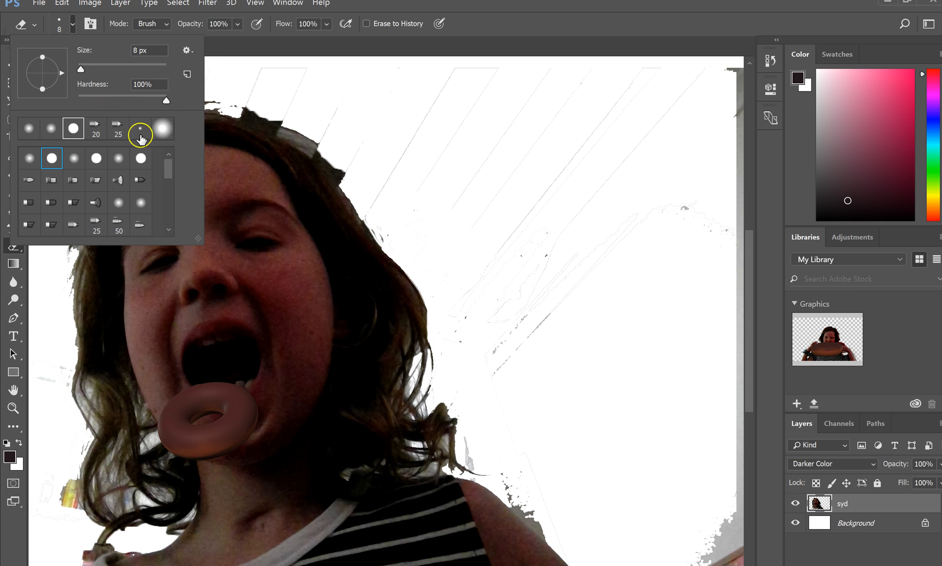
pyautogui.click(279, 122)
pyautogui.moveTo(280, 122); pyautogui.dragTo(340, 183)
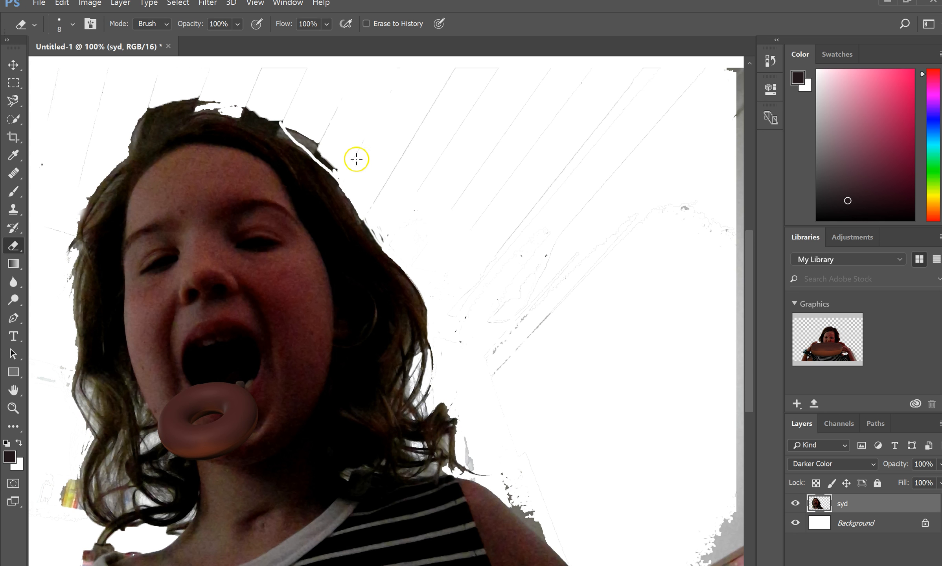
pyautogui.moveTo(359, 152)
pyautogui.mouseDown()
pyautogui.moveTo(352, 160)
pyautogui.moveTo(320, 145)
pyautogui.moveTo(328, 161)
pyautogui.moveTo(316, 157)
pyautogui.mouseUp()
# Move the photo layer down to bring the hair at the top of the head into the magnified view.
pyautogui.hotkey('ctrl', '+')
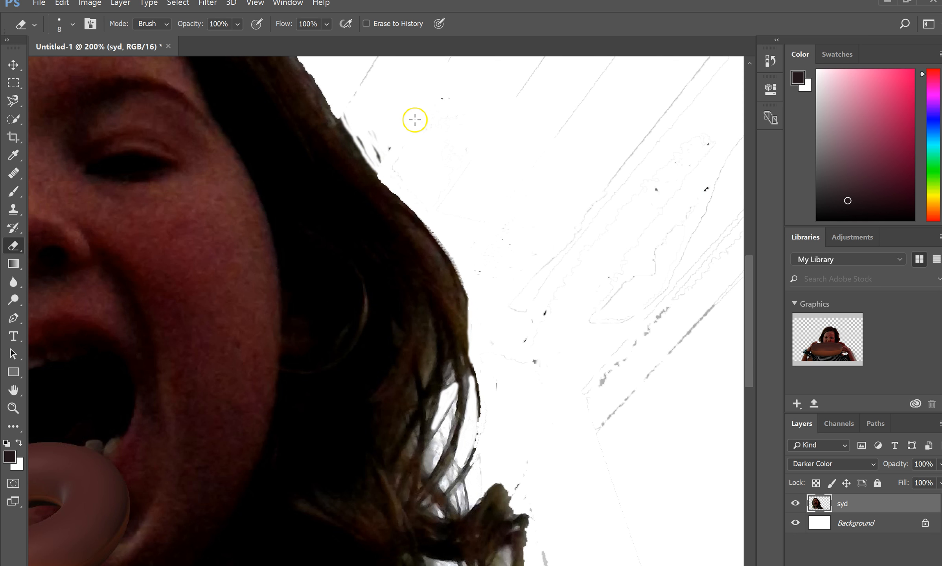
pyautogui.hotkey('ctrl', '+')
pyautogui.click(14, 65)
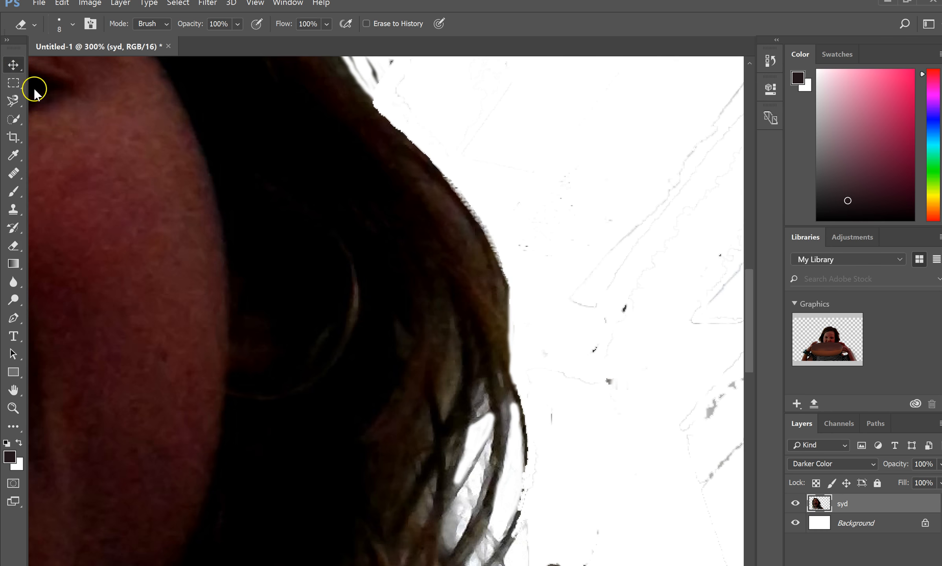
pyautogui.moveTo(501, 433); pyautogui.dragTo(645, 565)
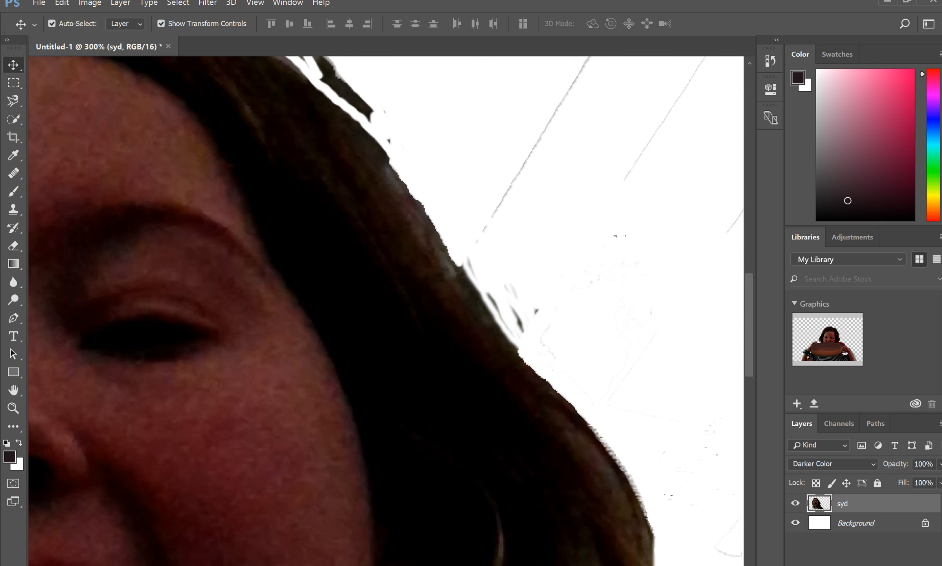
pyautogui.hotkey('ctrl', 'z')
pyautogui.moveTo(368, 226); pyautogui.dragTo(484, 452)
pyautogui.moveTo(244, 287); pyautogui.dragTo(262, 340)
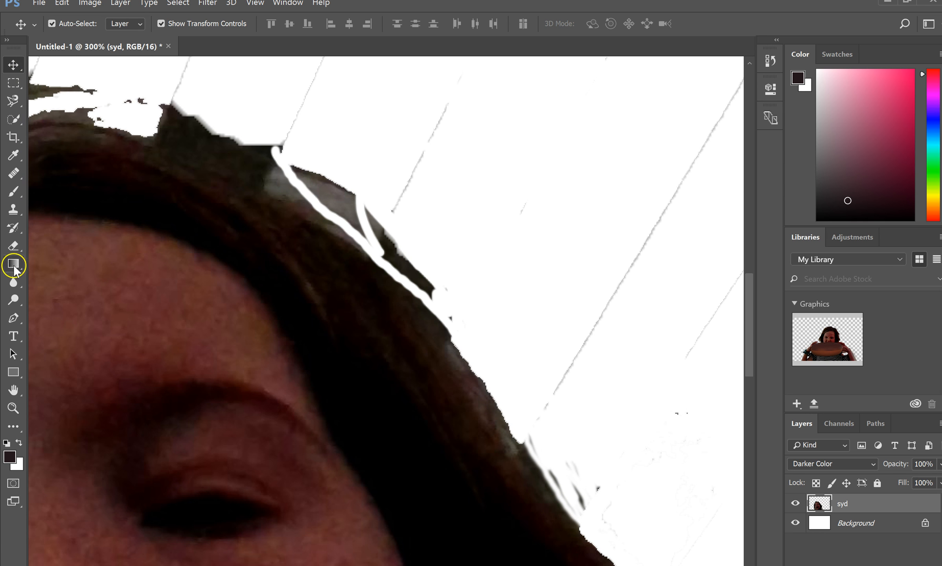
# Erase the remaining grey and dark fragments along the upper-right edge of the hair with the Eraser tool.
pyautogui.click(13, 246)
pyautogui.moveTo(338, 198)
pyautogui.mouseDown()
pyautogui.moveTo(299, 166)
pyautogui.moveTo(297, 185)
pyautogui.moveTo(300, 174)
pyautogui.moveTo(321, 193)
pyautogui.moveTo(343, 191)
pyautogui.moveTo(352, 204)
pyautogui.moveTo(333, 207)
pyautogui.moveTo(355, 232)
pyautogui.moveTo(363, 213)
pyautogui.moveTo(375, 225)
pyautogui.moveTo(425, 160)
pyautogui.moveTo(455, 87)
pyautogui.mouseUp()
pyautogui.moveTo(421, 148)
pyautogui.mouseDown()
pyautogui.moveTo(369, 221)
pyautogui.moveTo(375, 227)
pyautogui.moveTo(375, 215)
pyautogui.moveTo(383, 244)
pyautogui.moveTo(331, 208)
pyautogui.moveTo(391, 254)
pyautogui.moveTo(395, 237)
pyautogui.moveTo(424, 281)
pyautogui.moveTo(378, 249)
pyautogui.moveTo(458, 315)
pyautogui.moveTo(452, 283)
pyautogui.moveTo(525, 253)
pyautogui.mouseUp()
# Erase the upper part of the grey vertical strip at the photo's right edge.
pyautogui.hotkey('ctrl', '-')
pyautogui.hotkey('ctrl', '-')
pyautogui.hotkey('ctrl', '-')
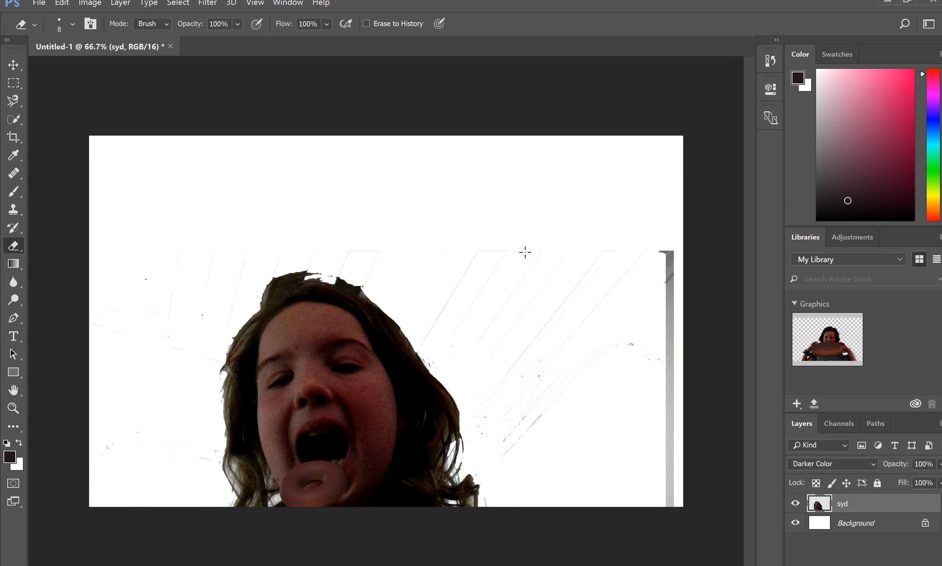
pyautogui.moveTo(525, 252)
pyautogui.mouseDown()
pyautogui.moveTo(600, 162)
pyautogui.moveTo(684, 208)
pyautogui.moveTo(663, 293)
pyautogui.moveTo(664, 249)
pyautogui.moveTo(669, 292)
pyautogui.moveTo(673, 263)
pyautogui.moveTo(672, 281)
pyautogui.moveTo(664, 256)
pyautogui.moveTo(663, 280)
pyautogui.mouseUp()
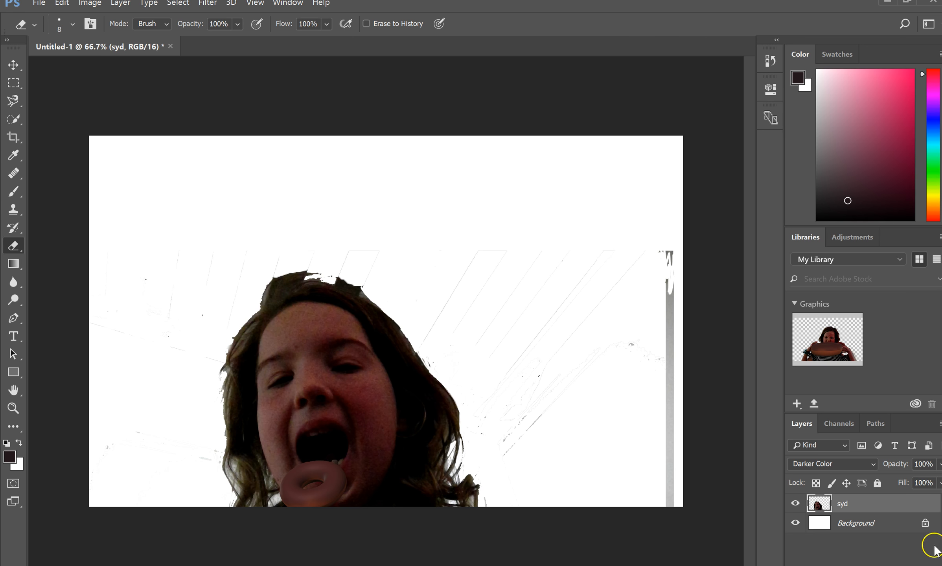
# Unlock the white Background layer and delete it to leave the cutout on transparency.
pyautogui.click(926, 523)
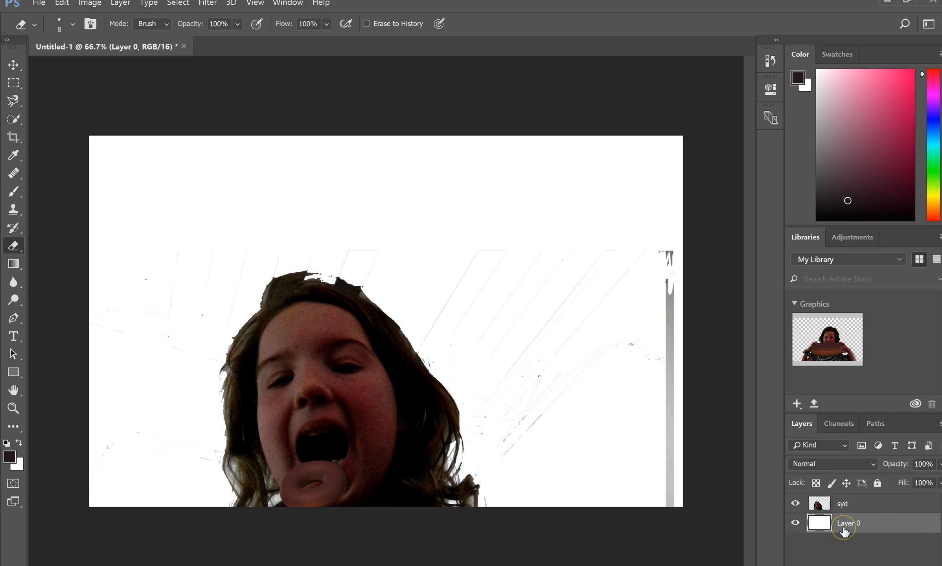
pyautogui.press('Delete')
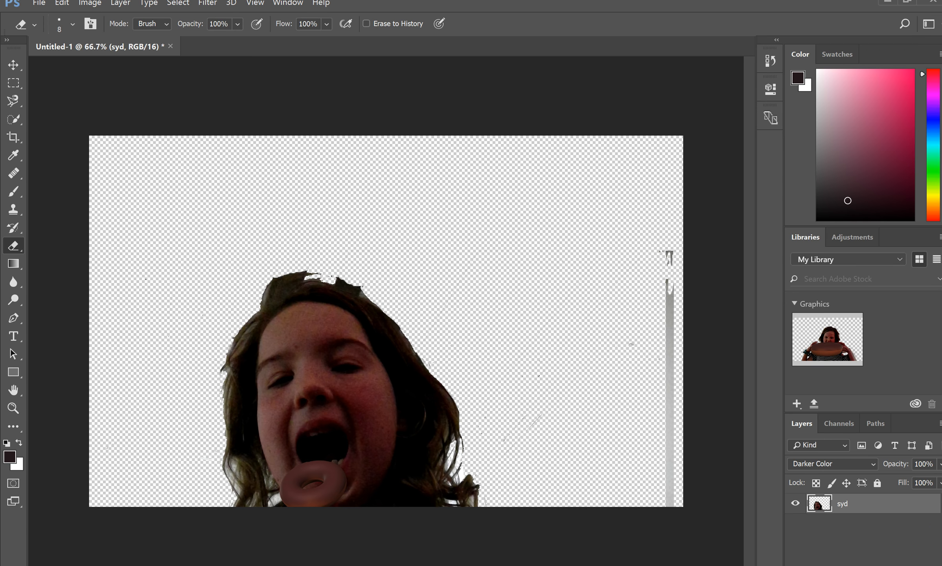
# Minimize the image editor to show the desktop and try to bring up a Google Chrome window.
pyautogui.click(888, 4)
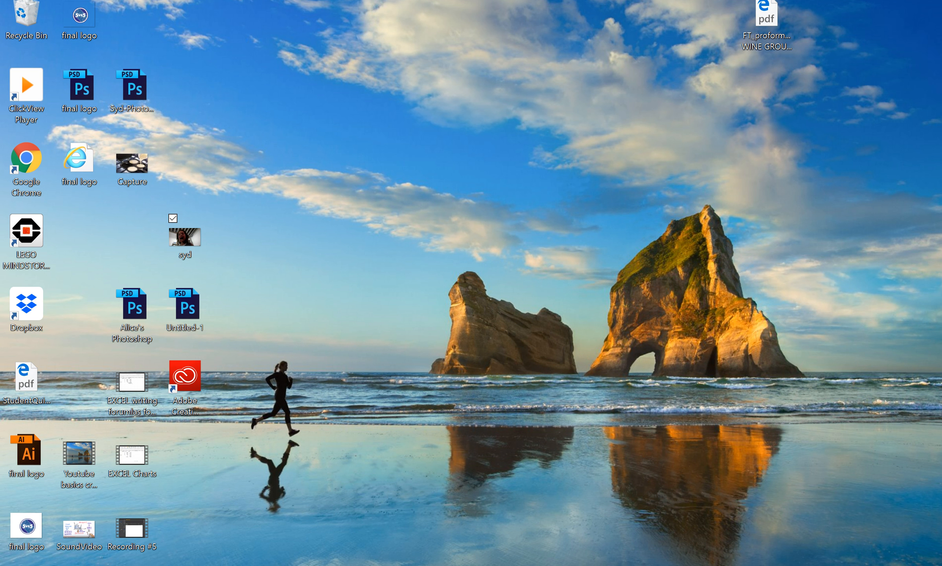
pyautogui.rightClick(325, 565)
pyautogui.click(325, 565)
pyautogui.click(22, 164)
pyautogui.click(375, 139)
pyautogui.moveTo(325, 565)
pyautogui.rightClick(386, 551)
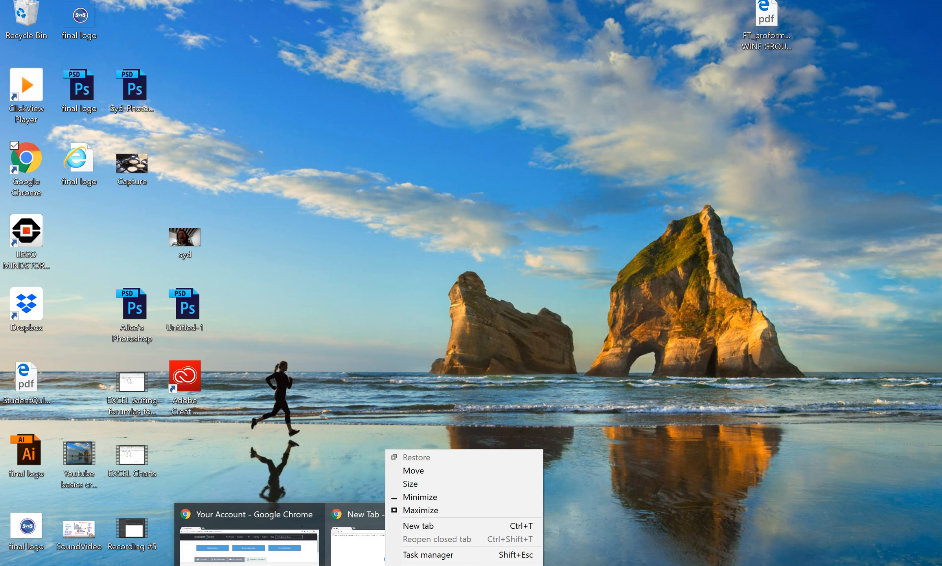
pyautogui.click(371, 550)
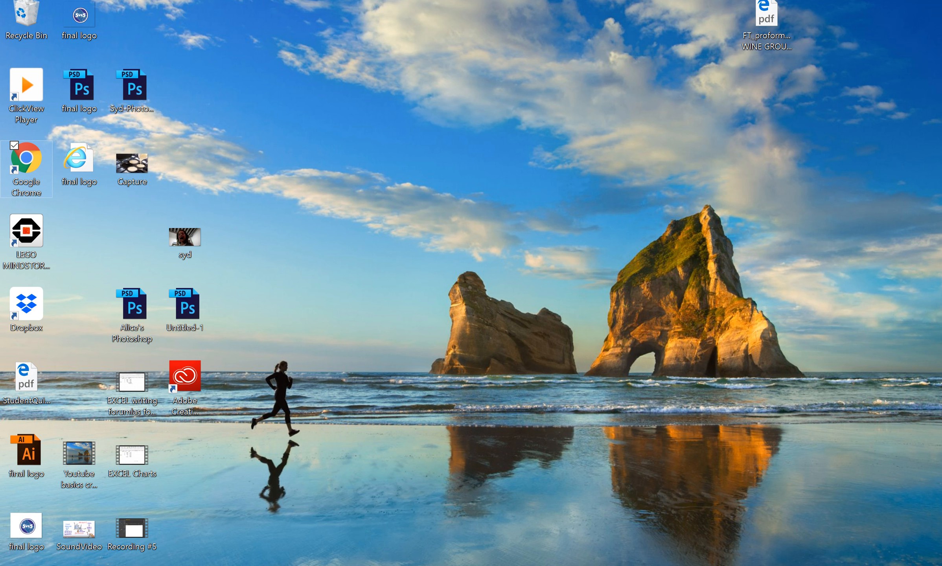
pyautogui.click(278, 564)
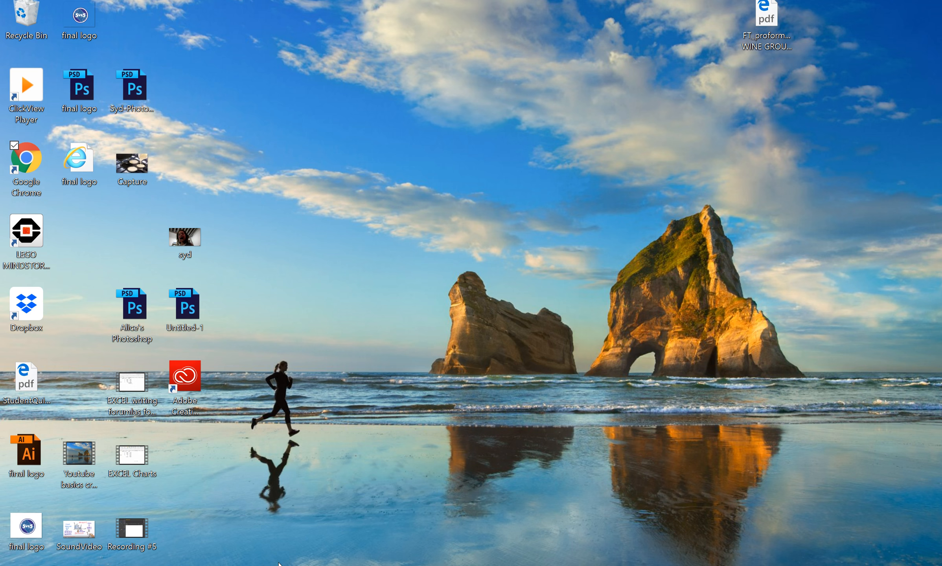